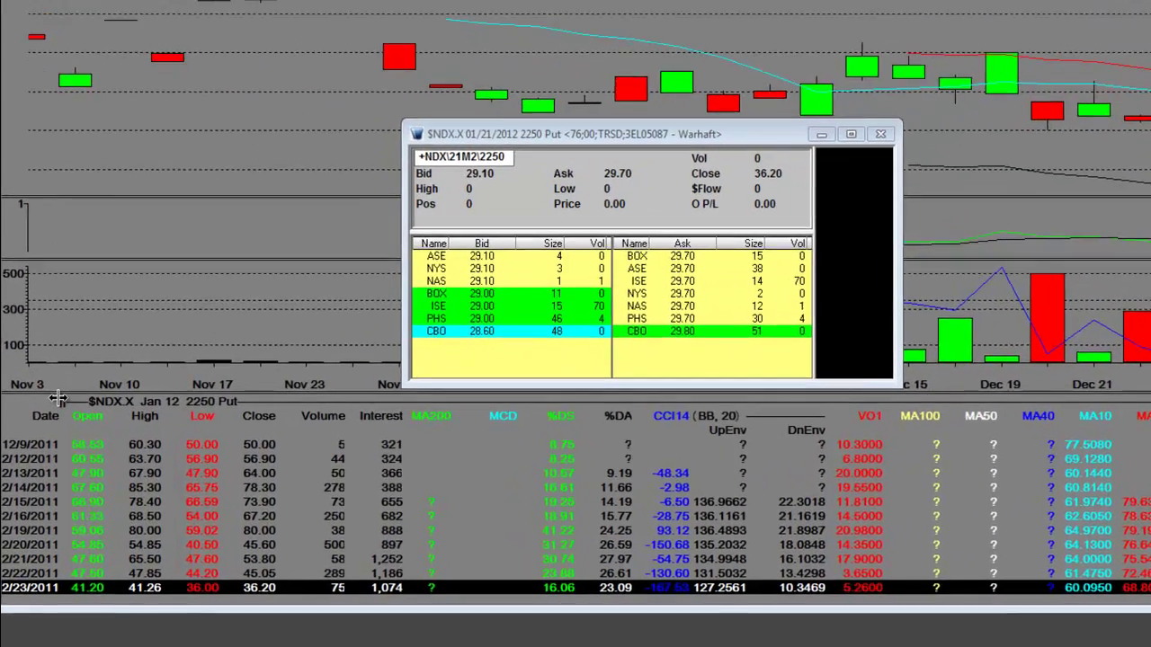
# - Widen the Date column and move the NDX 2250 Put chart down to reveal the SPX 1250 Put chart
pyautogui.moveTo(56, 398); pyautogui.dragTo(84, 400)
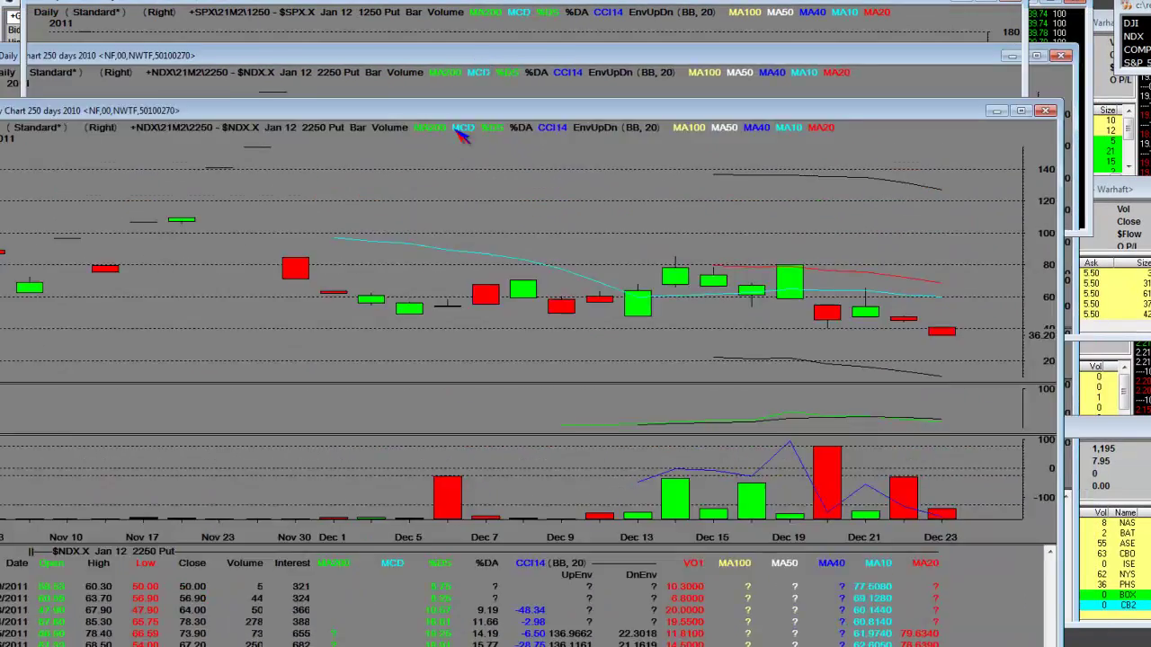
pyautogui.moveTo(461, 131); pyautogui.dragTo(458, 398)
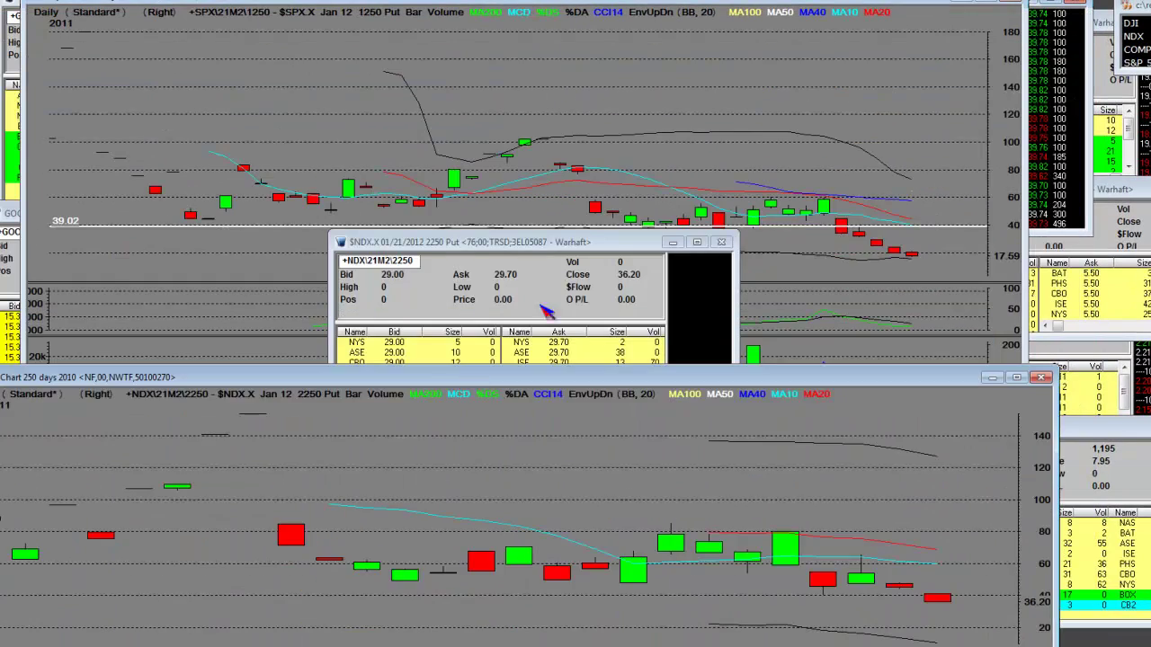
# - Move the quote window to the top of the screen, clear of the SPX 1250 Put chart
pyautogui.moveTo(558, 242); pyautogui.dragTo(492, 23)
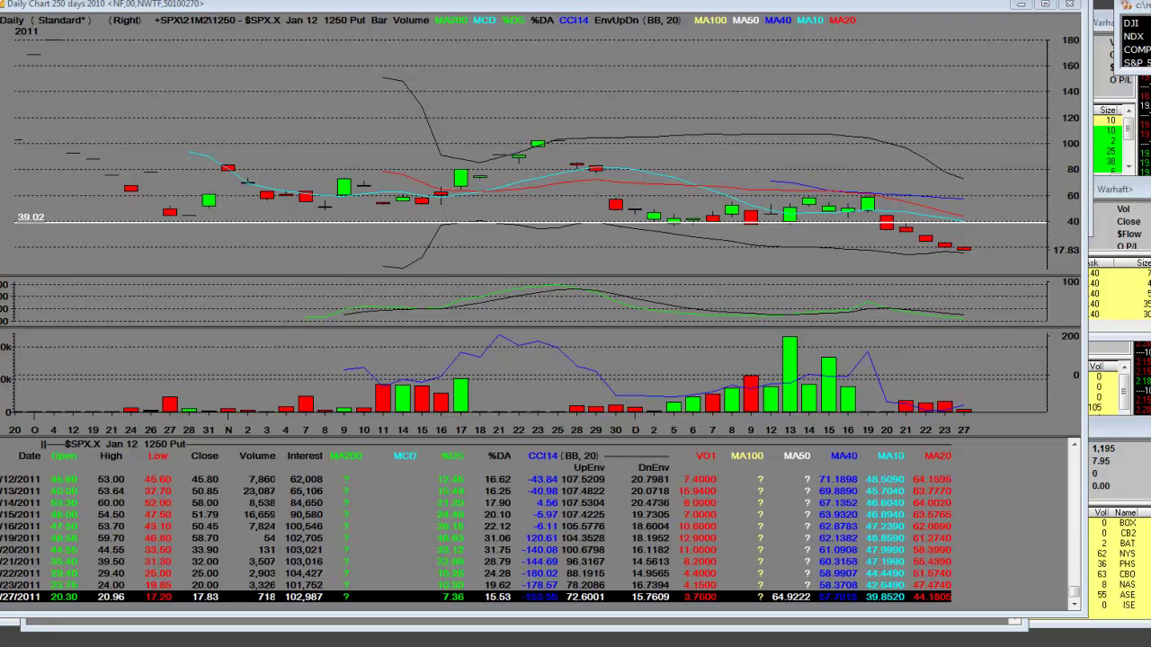
# - Switch to the SPX Feb 12 1250 Put and check the Dec 14, Dec 19 and latest 12/27 rows
pyautogui.press('Down')
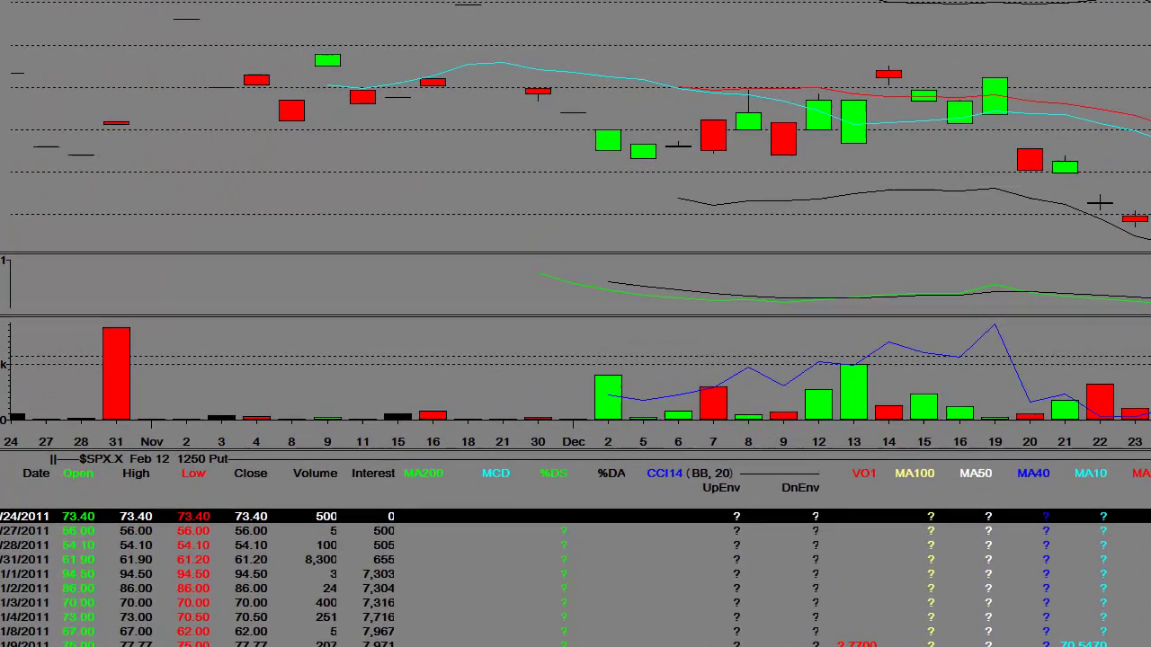
pyautogui.click(897, 76)
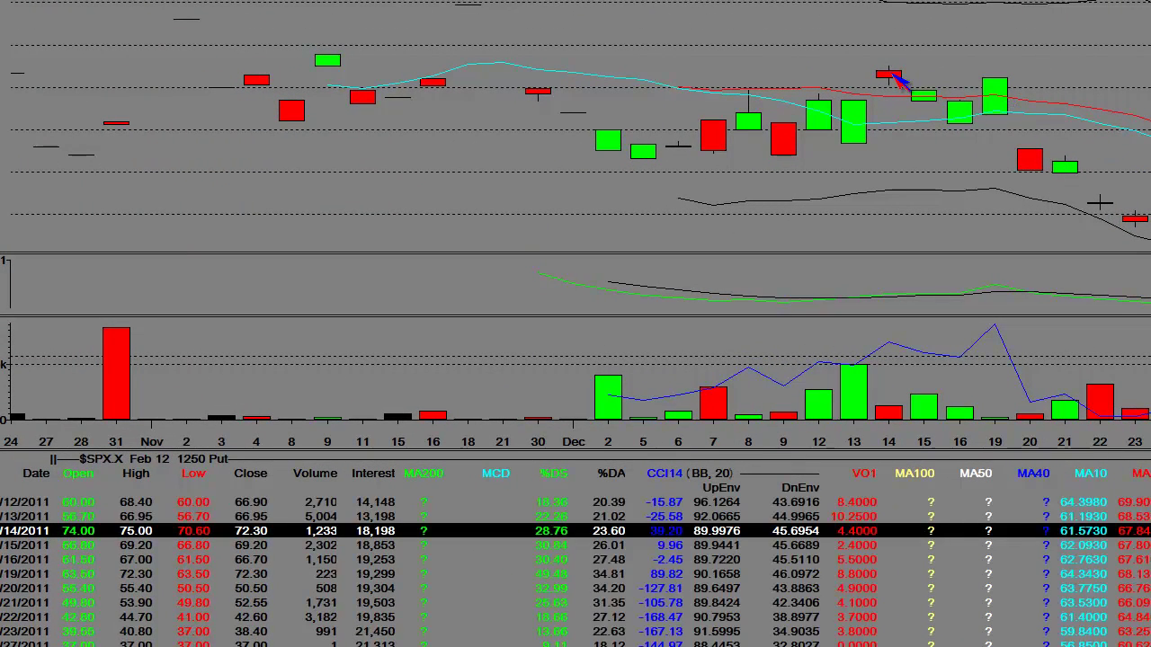
pyautogui.click(997, 84)
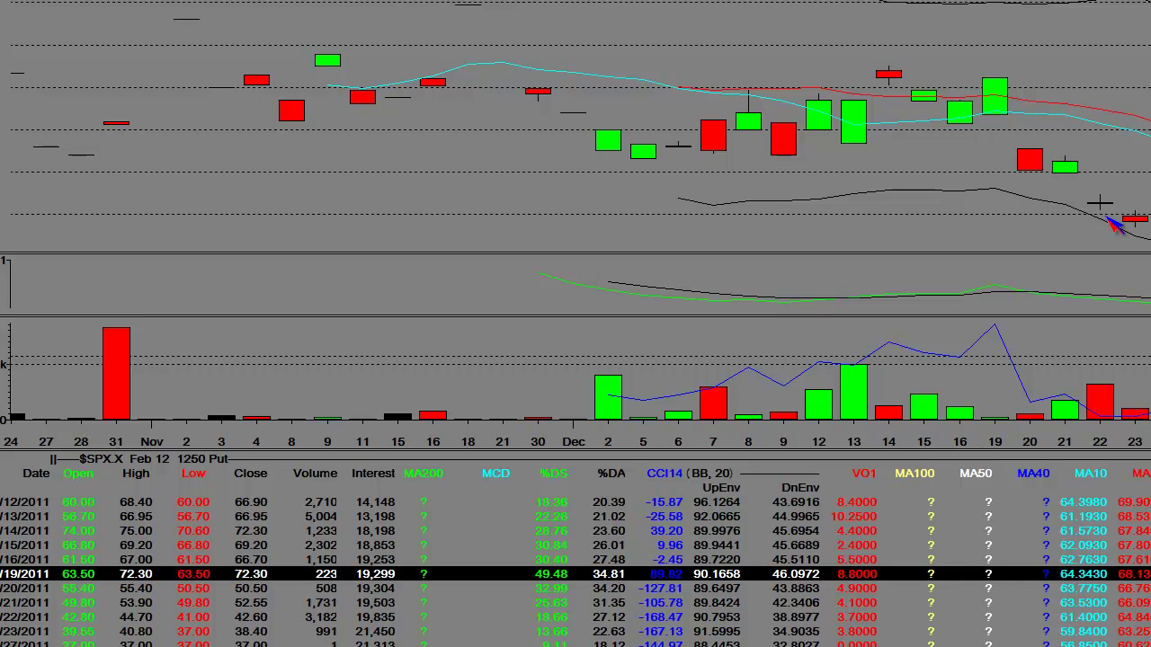
pyautogui.press('End')
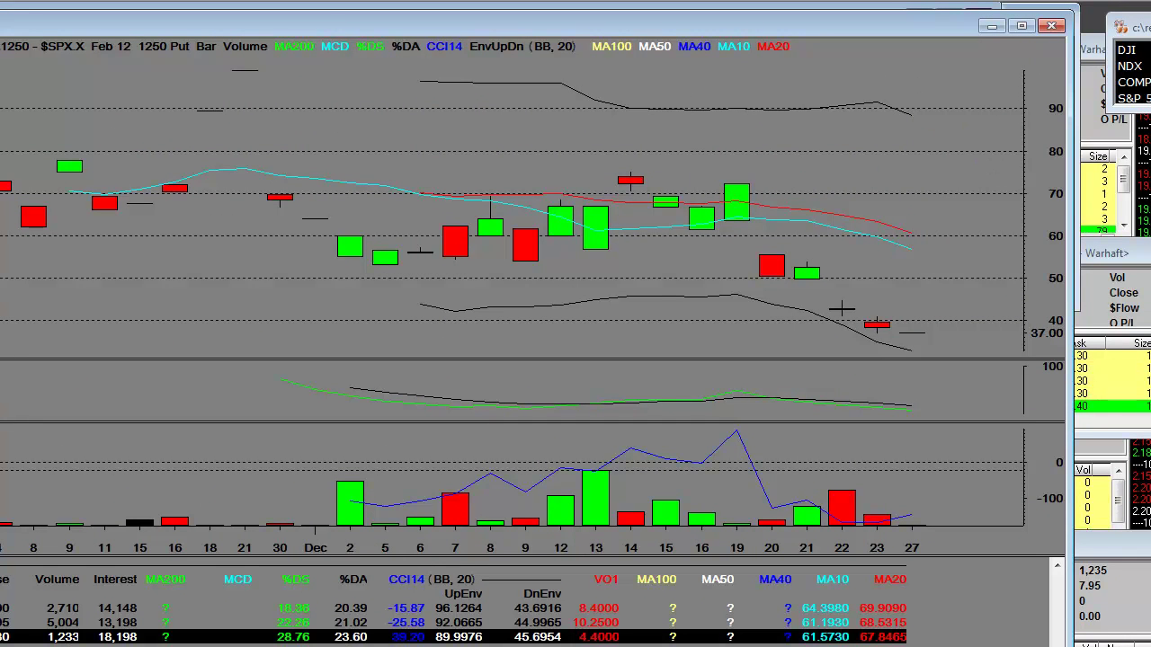
# - Load the S&P 500 Index ($SPX.X) chart and zoom in stepwise onto its December daily candles
pyautogui.click(1126, 99)
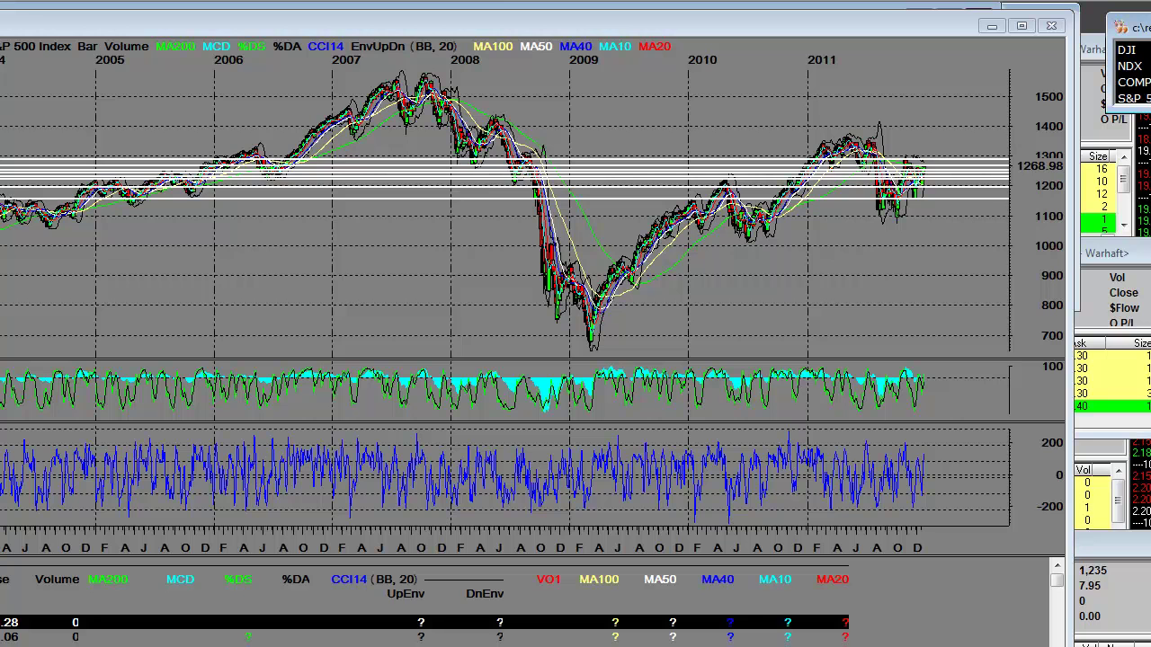
pyautogui.moveTo(493, 29); pyautogui.dragTo(512, 30)
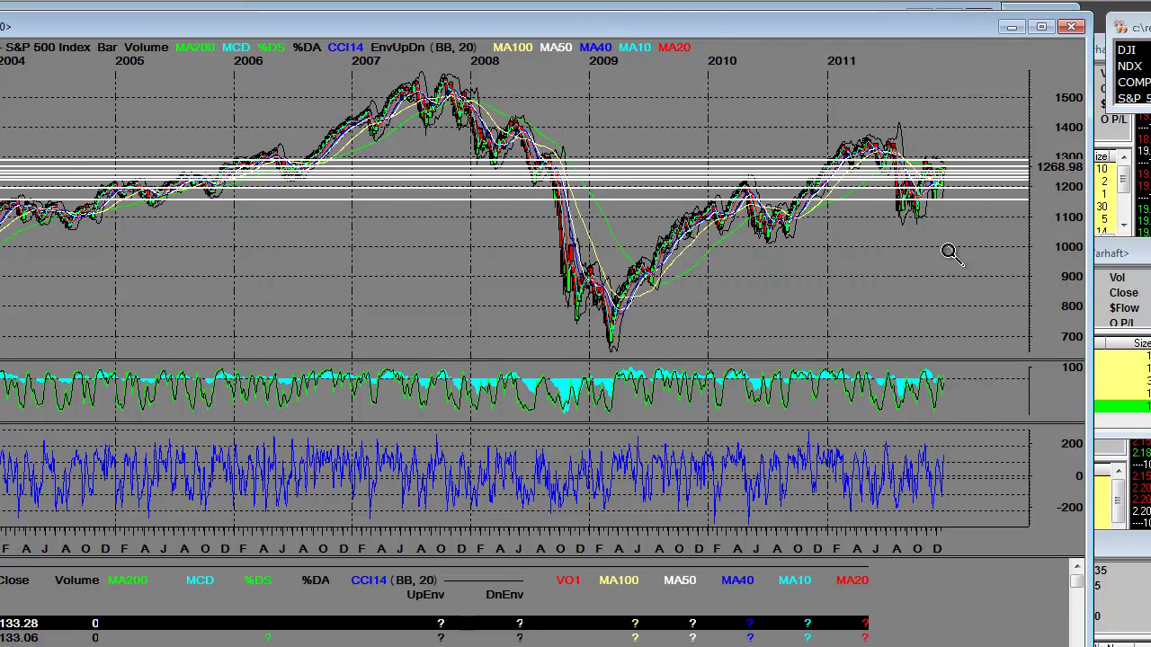
pyautogui.click(1015, 144)
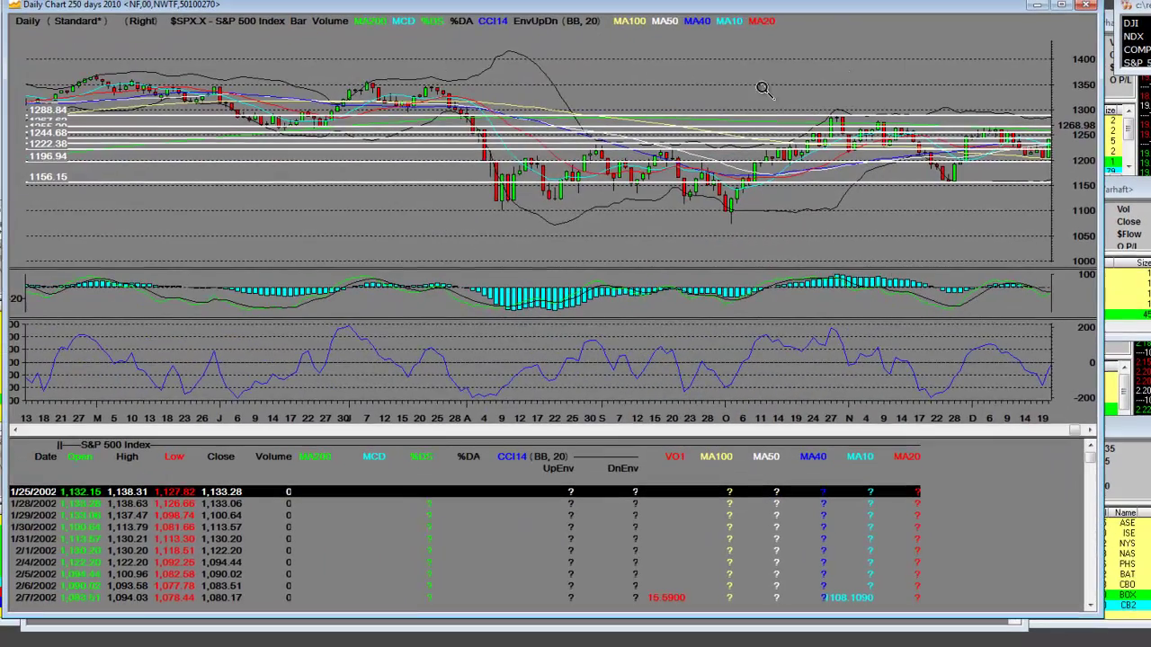
pyautogui.click(1073, 237)
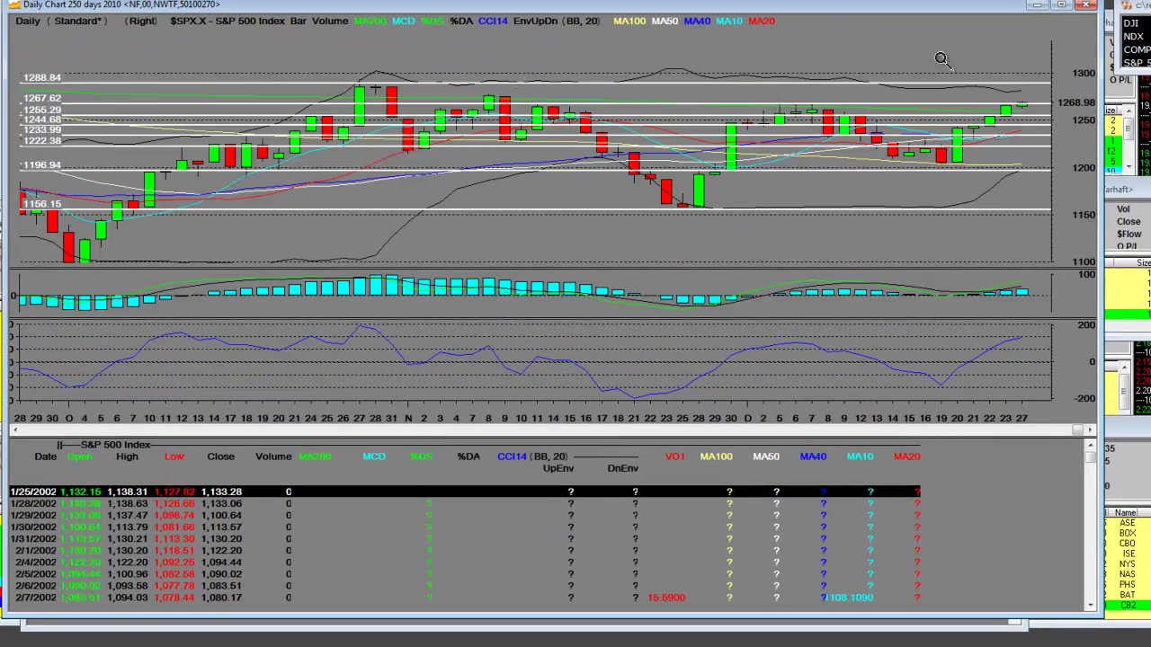
pyautogui.click(1077, 252)
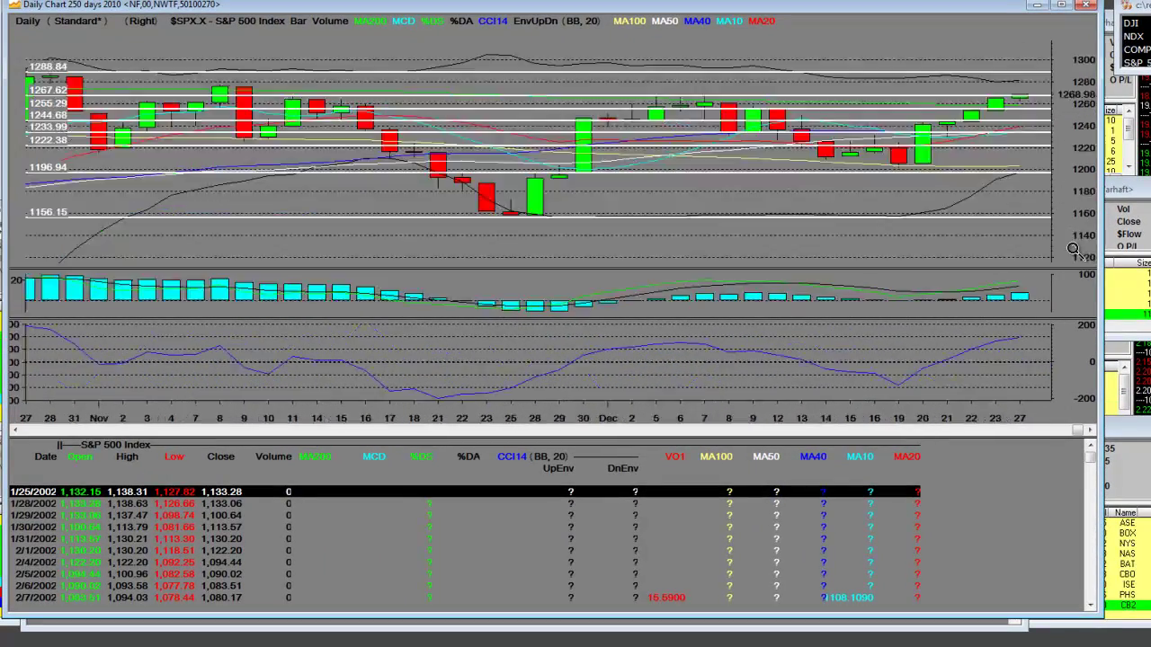
pyautogui.click(1077, 165)
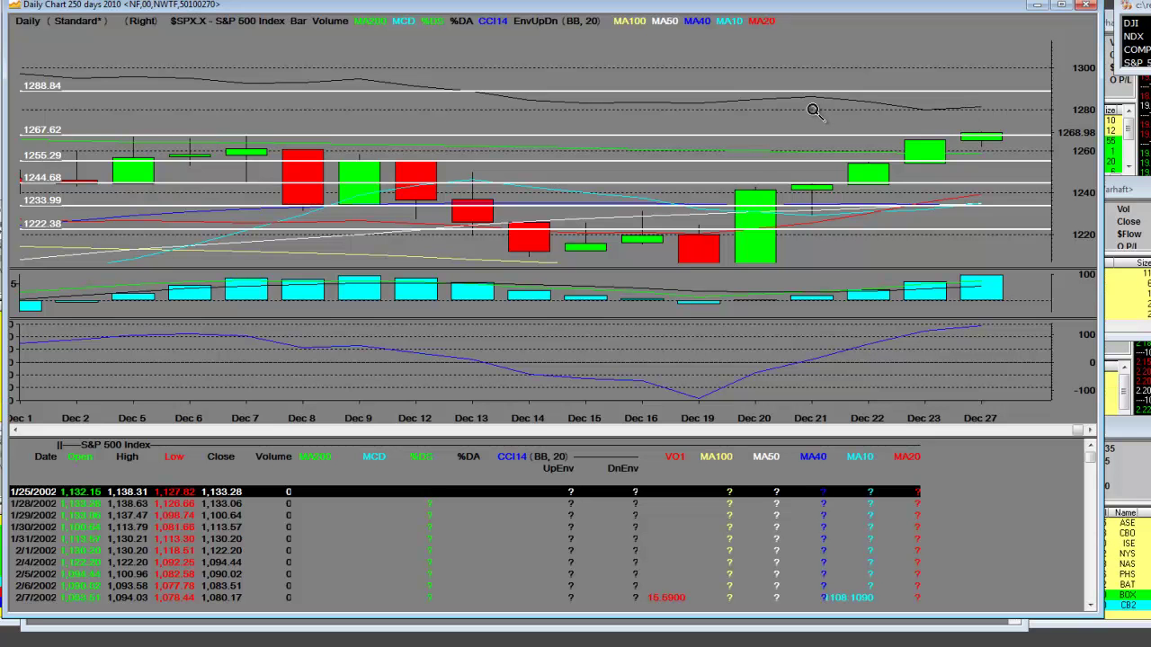
# - Frame the S&P 500 chart on early October through Dec 27, with the table scrolled to the last 2011 rows
pyautogui.scroll(-5, 813, 111)
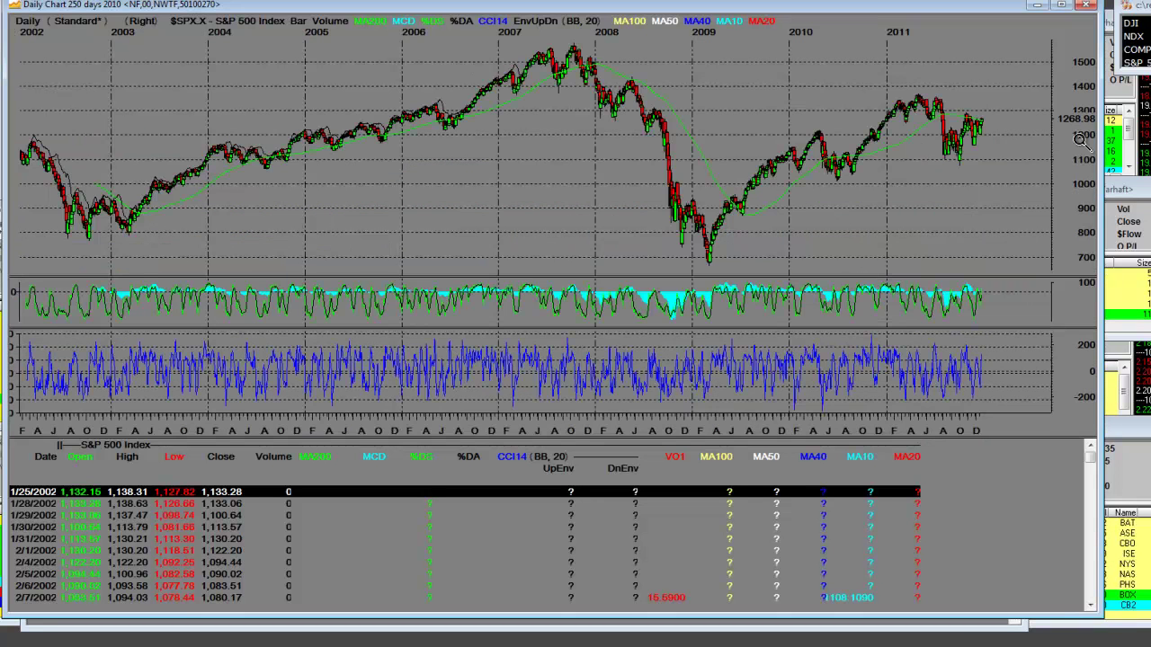
pyautogui.scroll(5, 1059, 126)
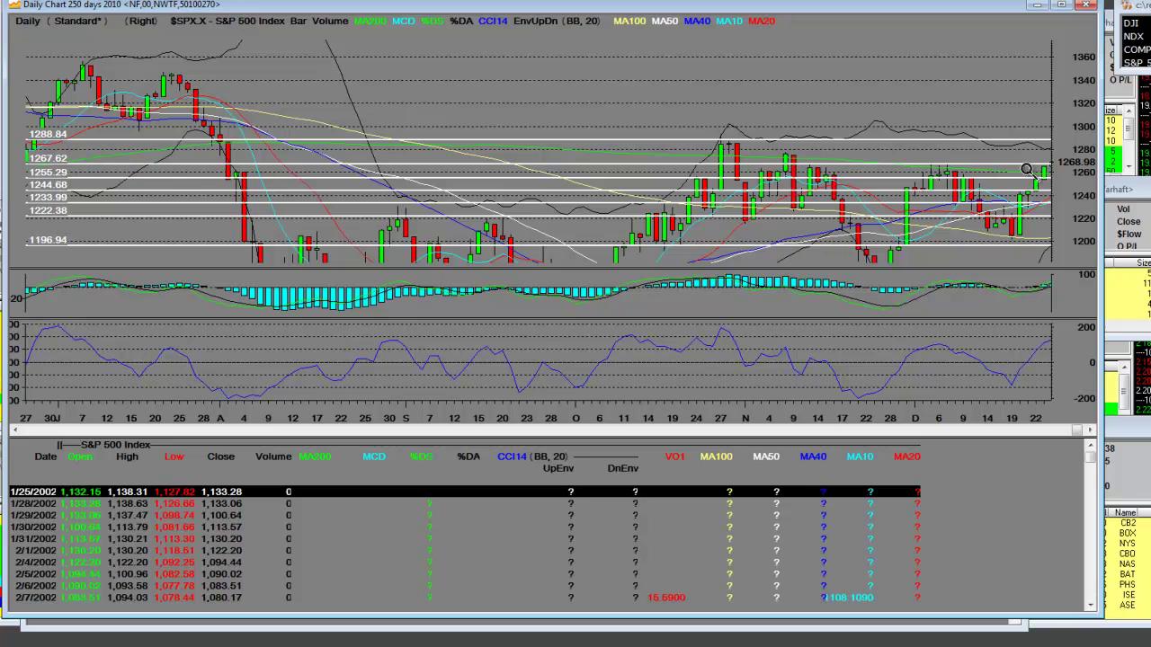
pyautogui.click(1091, 432)
pyautogui.click(1090, 431)
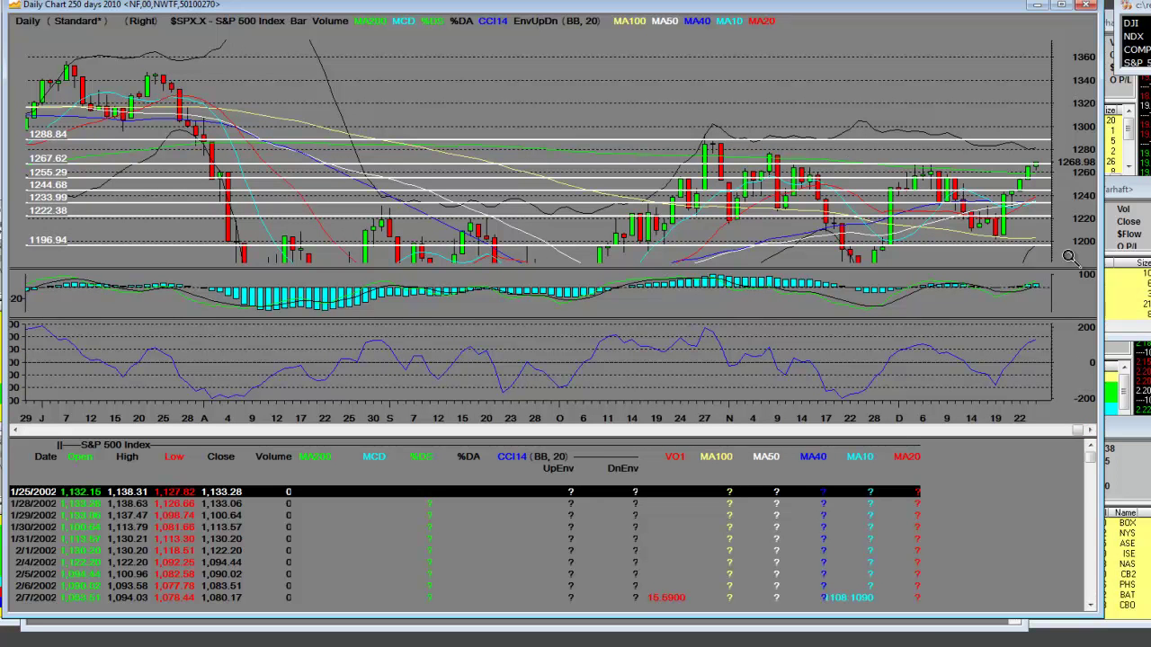
pyautogui.moveTo(1089, 457); pyautogui.dragTo(1099, 636)
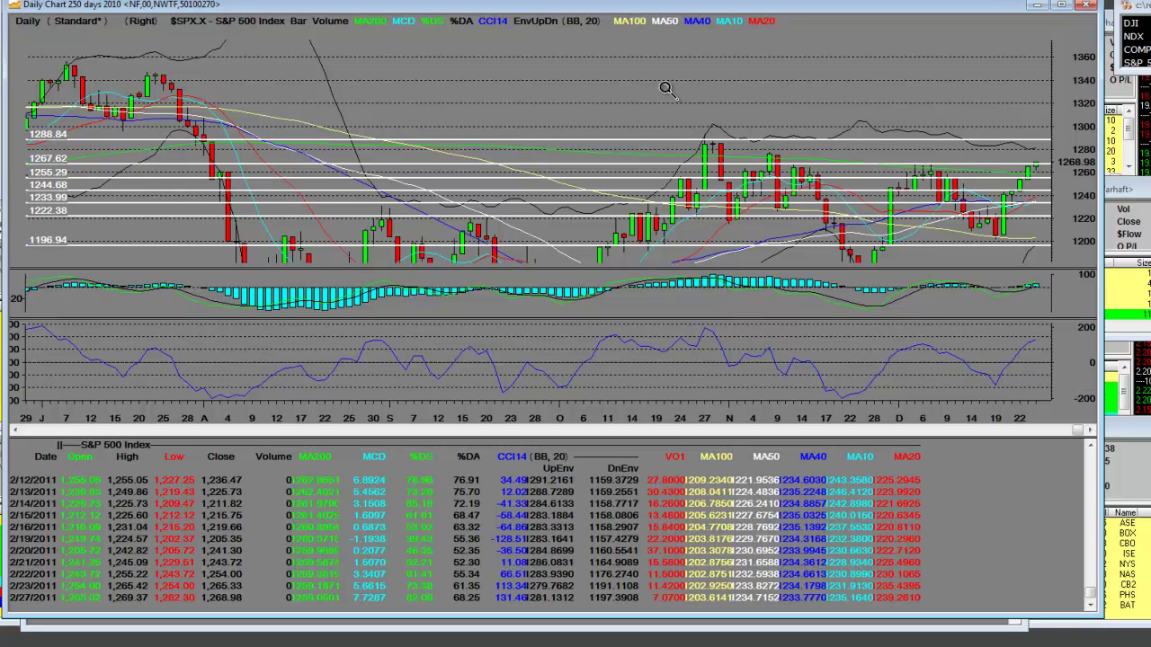
pyautogui.click(1083, 222)
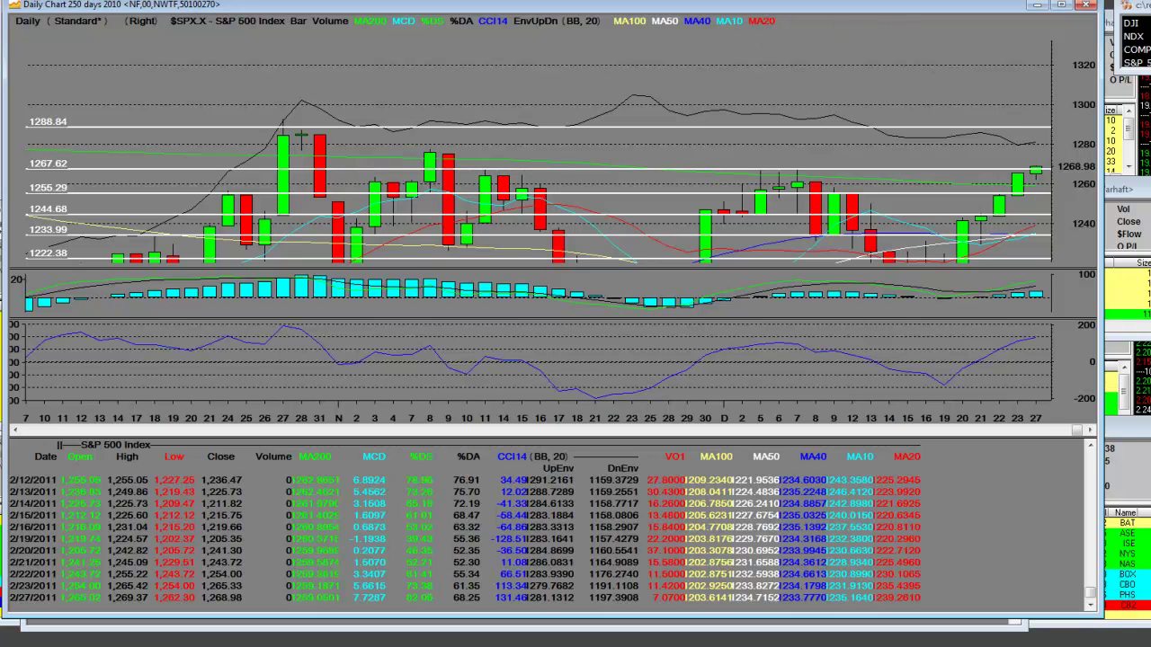
# - Draw a horizontal resistance line at 1277.94 and position the Scottie Options list of $NDX.X options over the chart
pyautogui.doubleClick(300, 135)
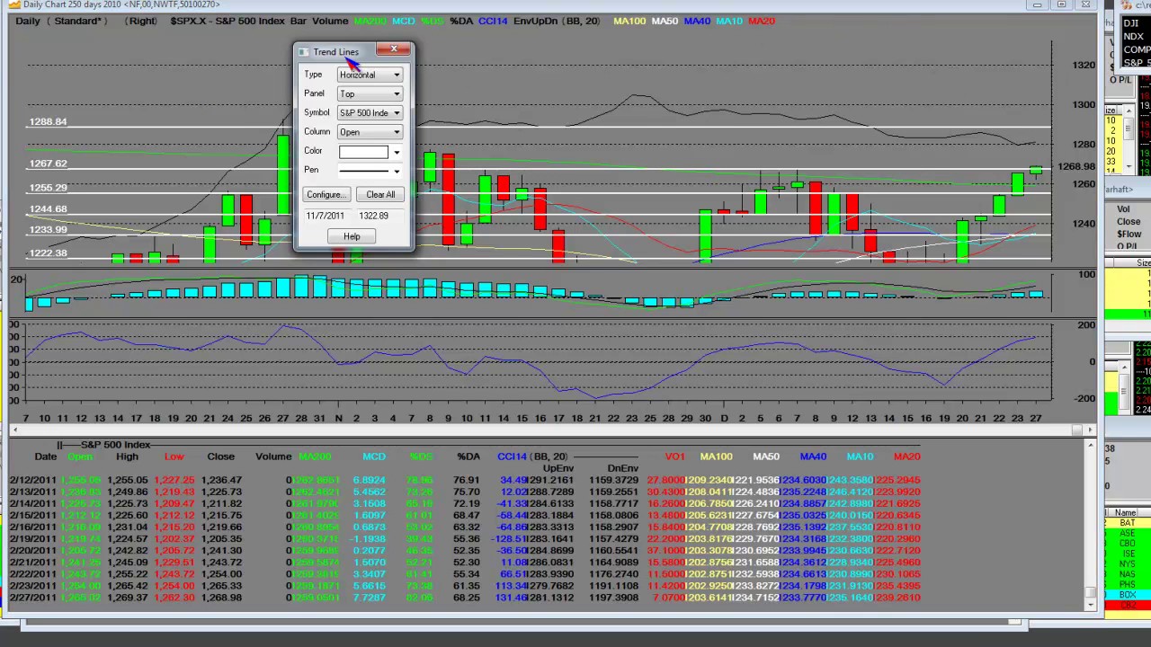
pyautogui.moveTo(346, 53); pyautogui.dragTo(906, 436)
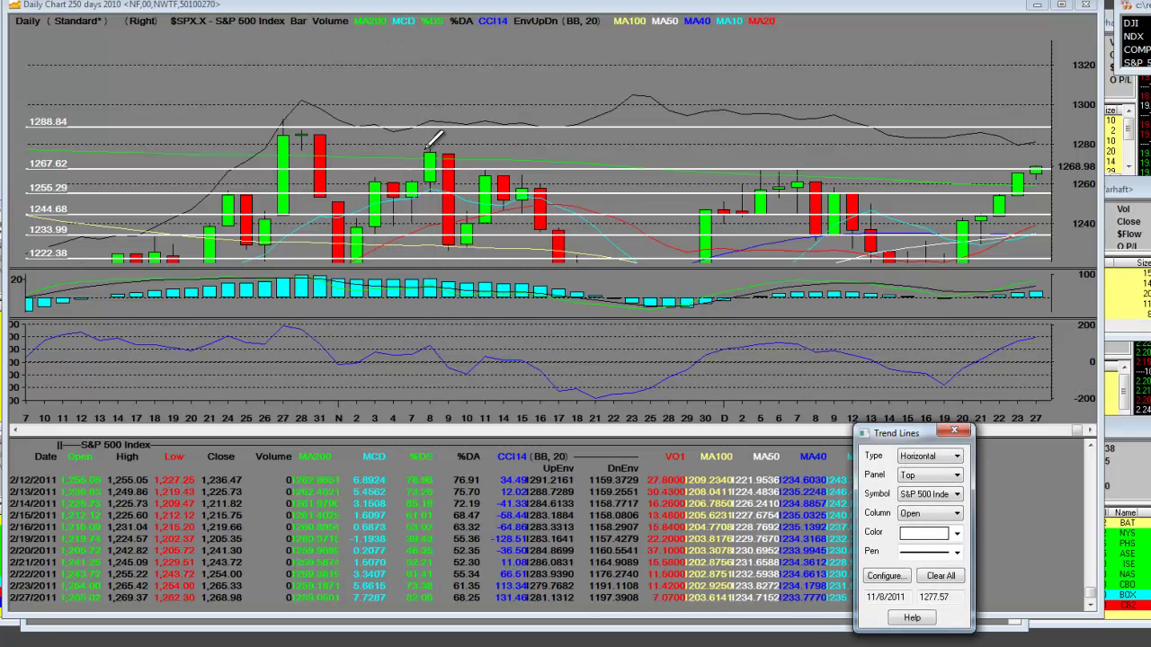
pyautogui.click(434, 147)
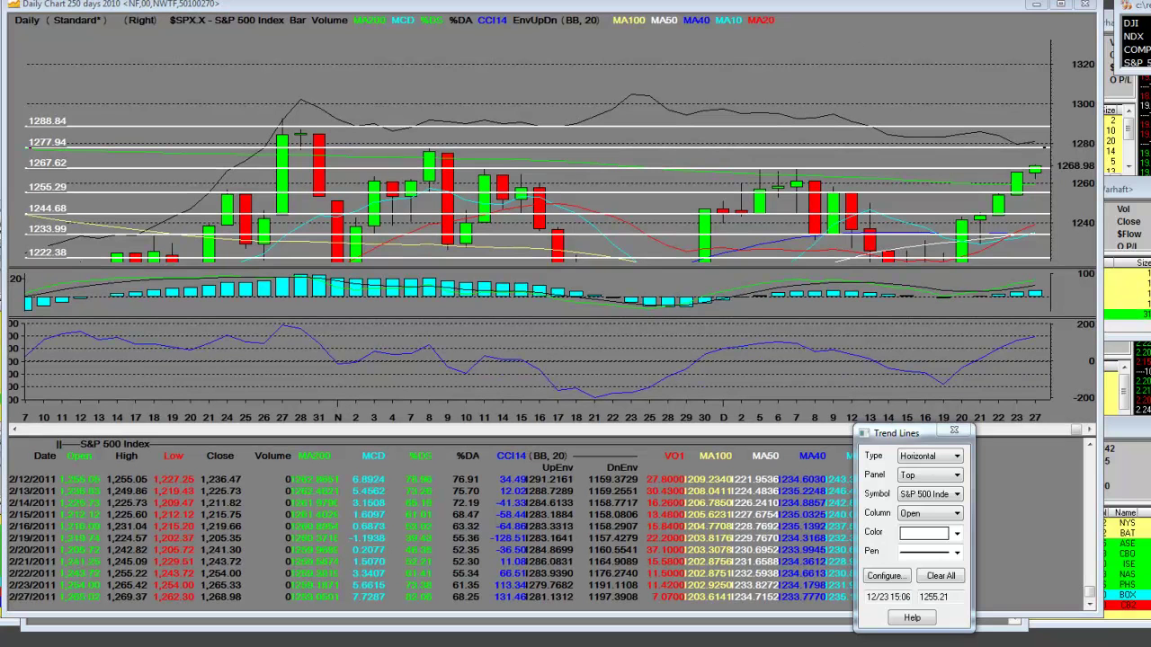
pyautogui.moveTo(589, 76); pyautogui.dragTo(493, 133)
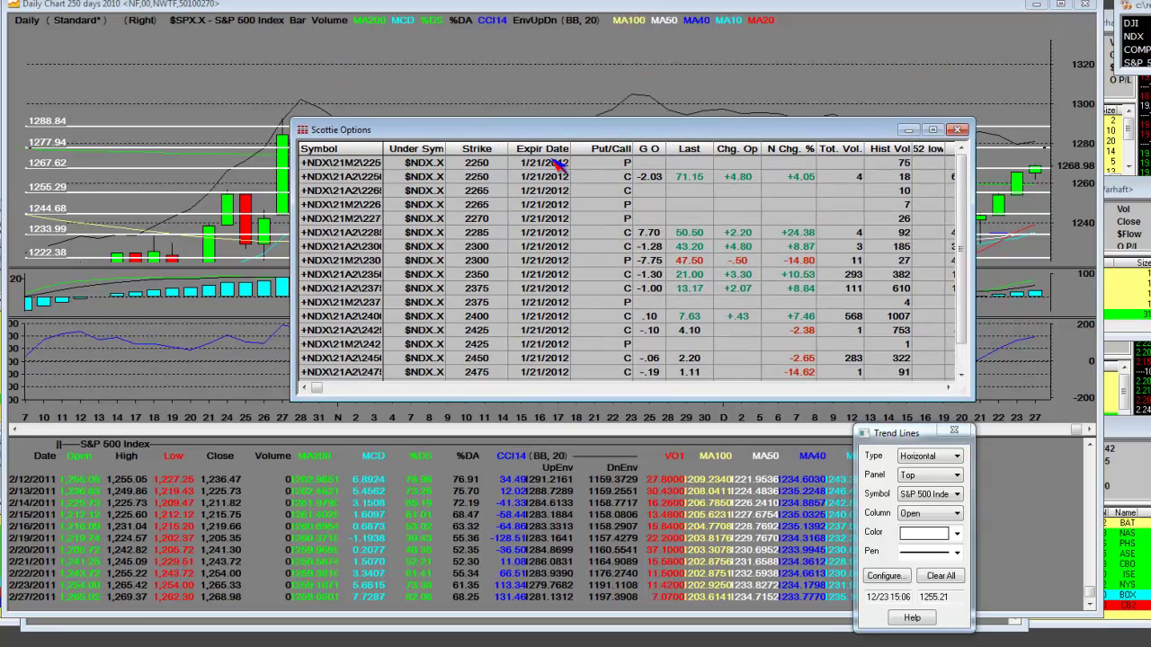
# - Load the NDX Jan 12 2250 Put from Scottie Options and reposition the list to uncover the chart and data grid
pyautogui.moveTo(382, 168); pyautogui.dragTo(486, 90)
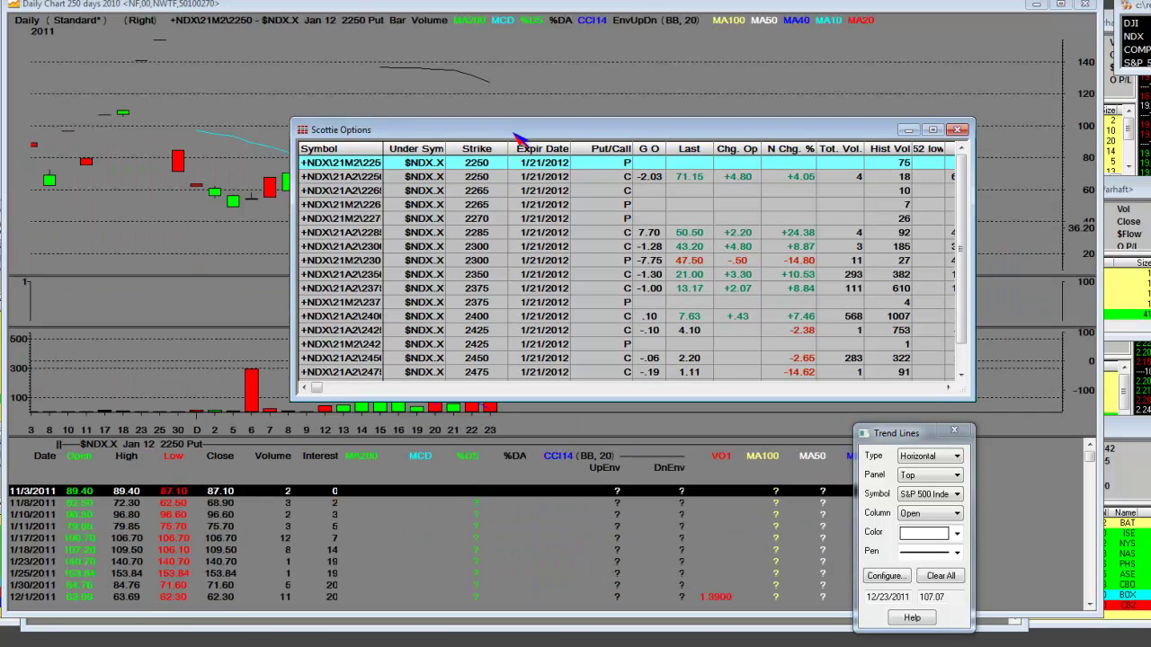
pyautogui.moveTo(513, 135); pyautogui.dragTo(448, 369)
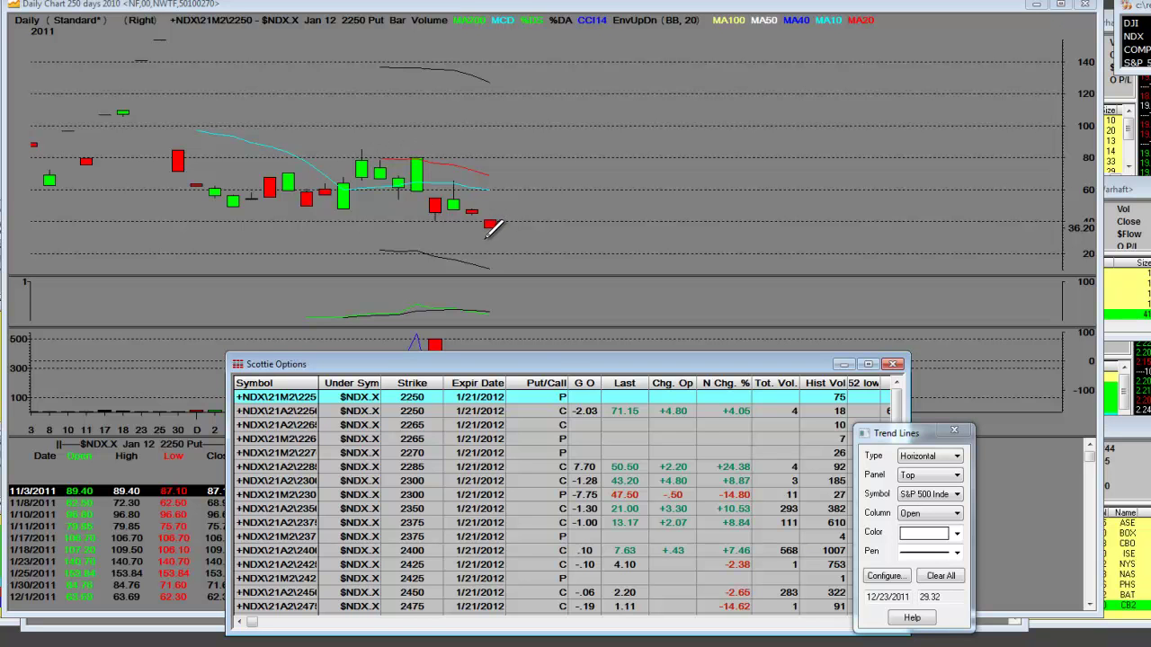
pyautogui.moveTo(565, 367); pyautogui.dragTo(562, 283)
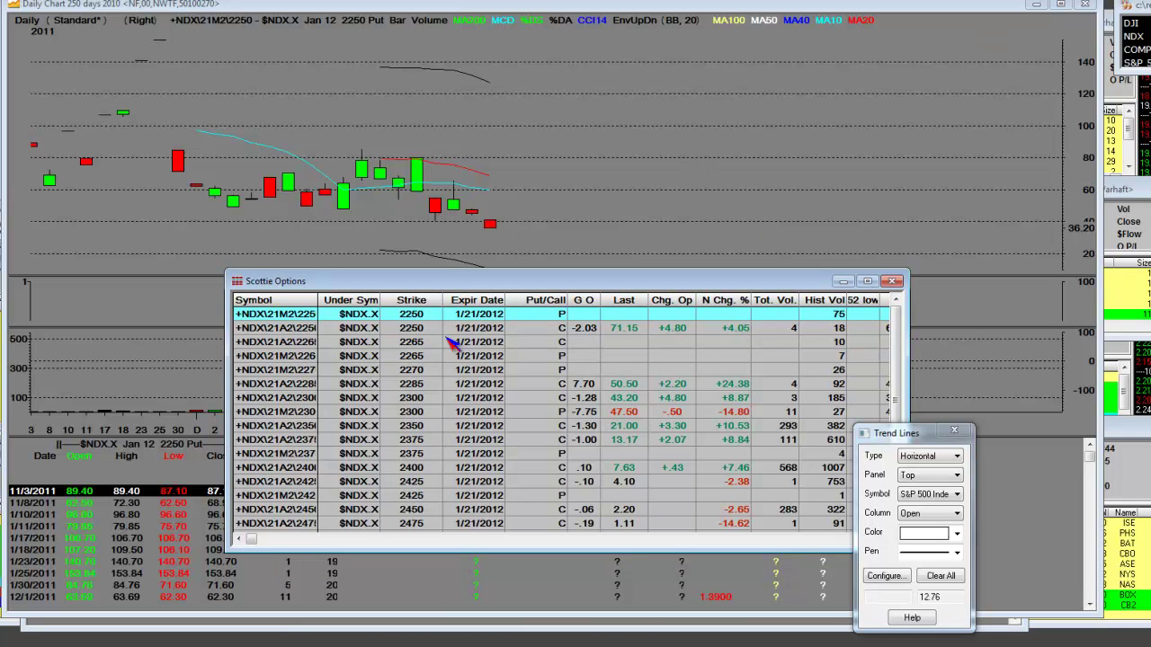
# - Chart the NDX Jan 12 2250 Call and draw horizontal lines at 75.81 and 39.64
pyautogui.click(311, 330)
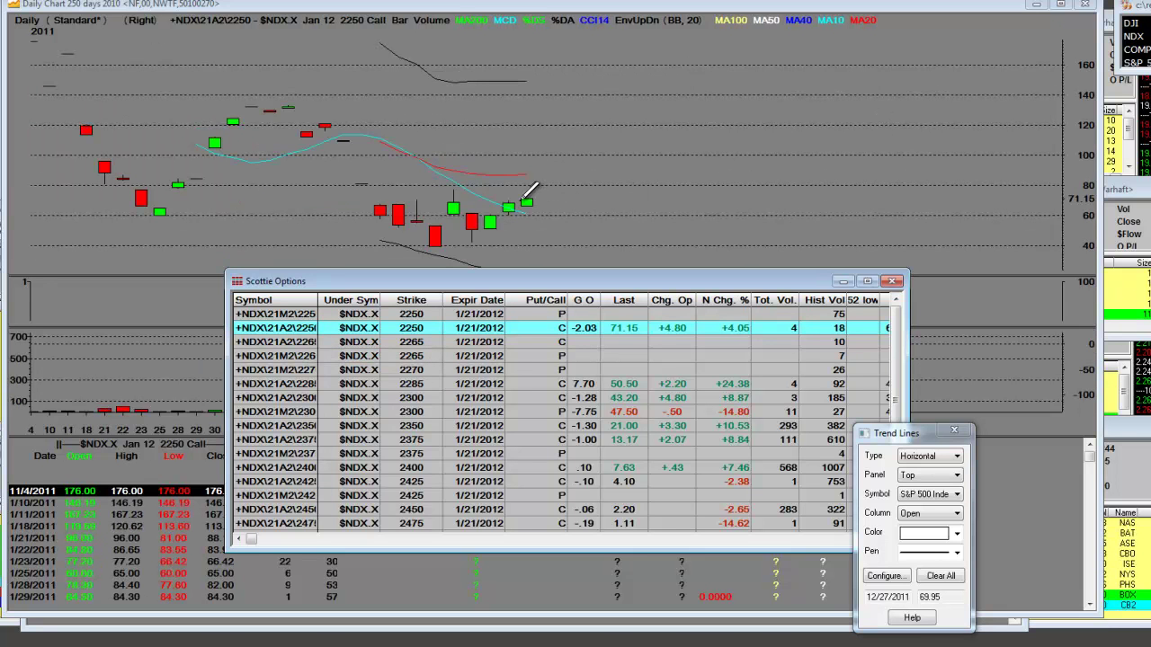
pyautogui.click(455, 184)
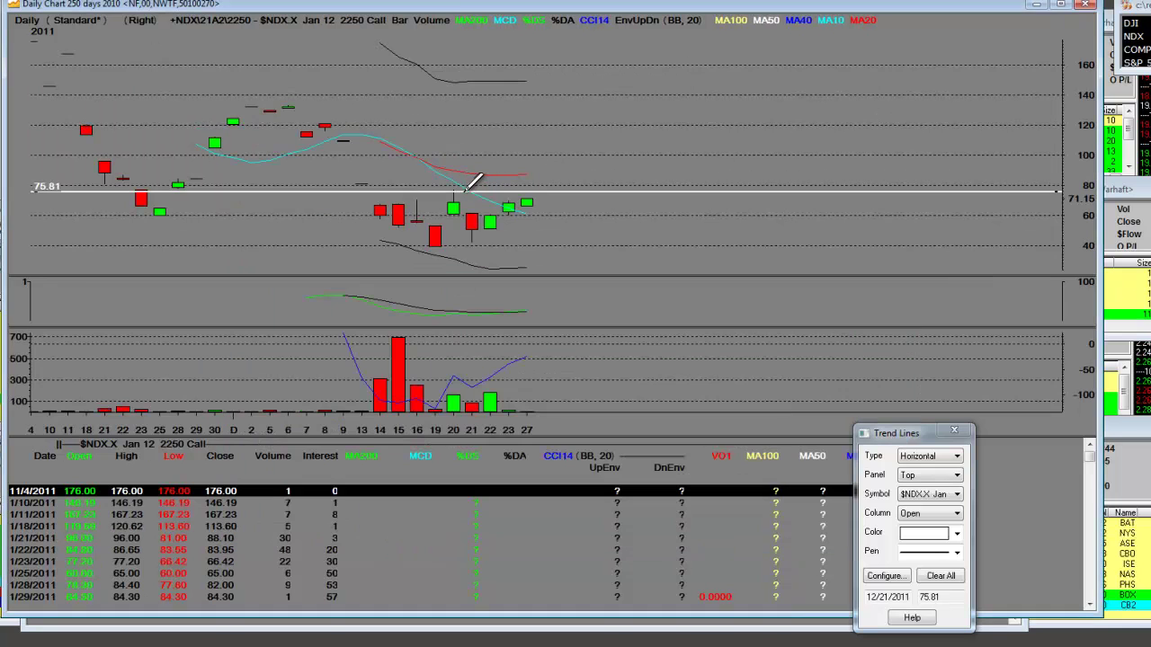
pyautogui.click(453, 245)
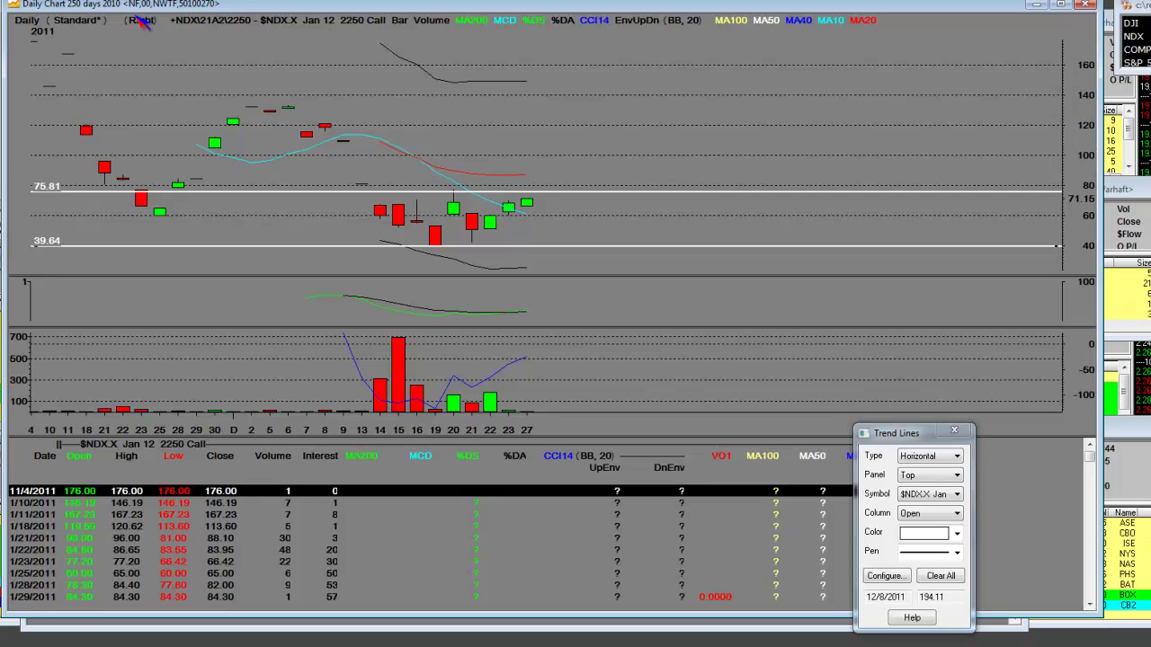
# - Close the trend-line settings and read the 2/19 through 2/27 bars' values in the data table
pyautogui.press('Escape')
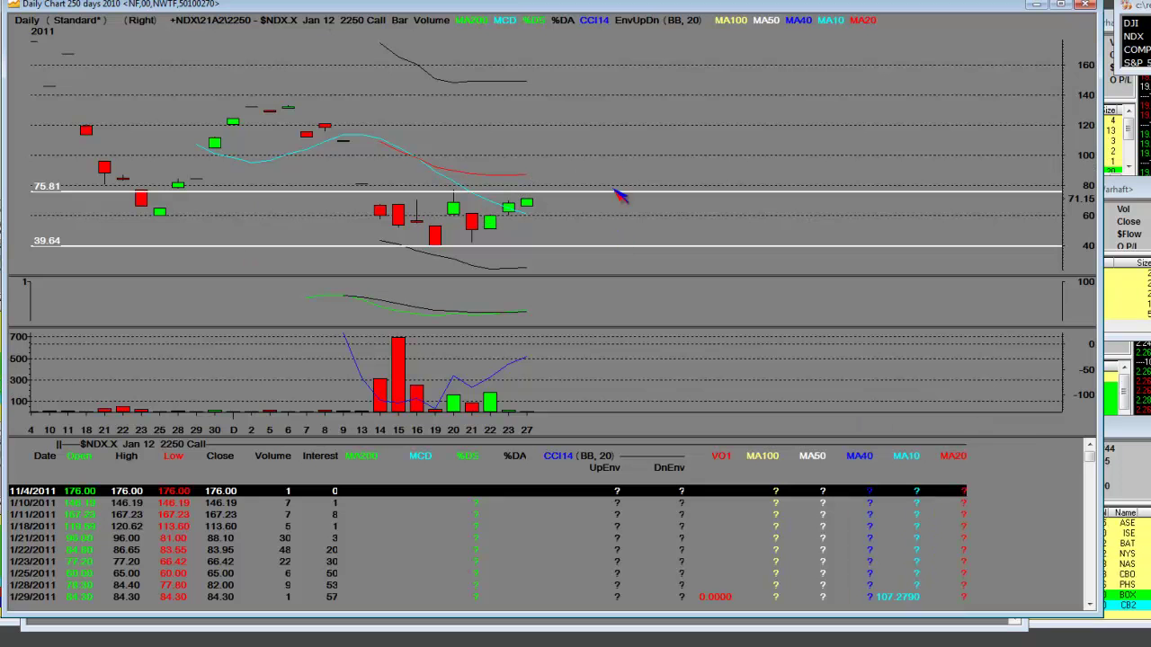
pyautogui.click(529, 205)
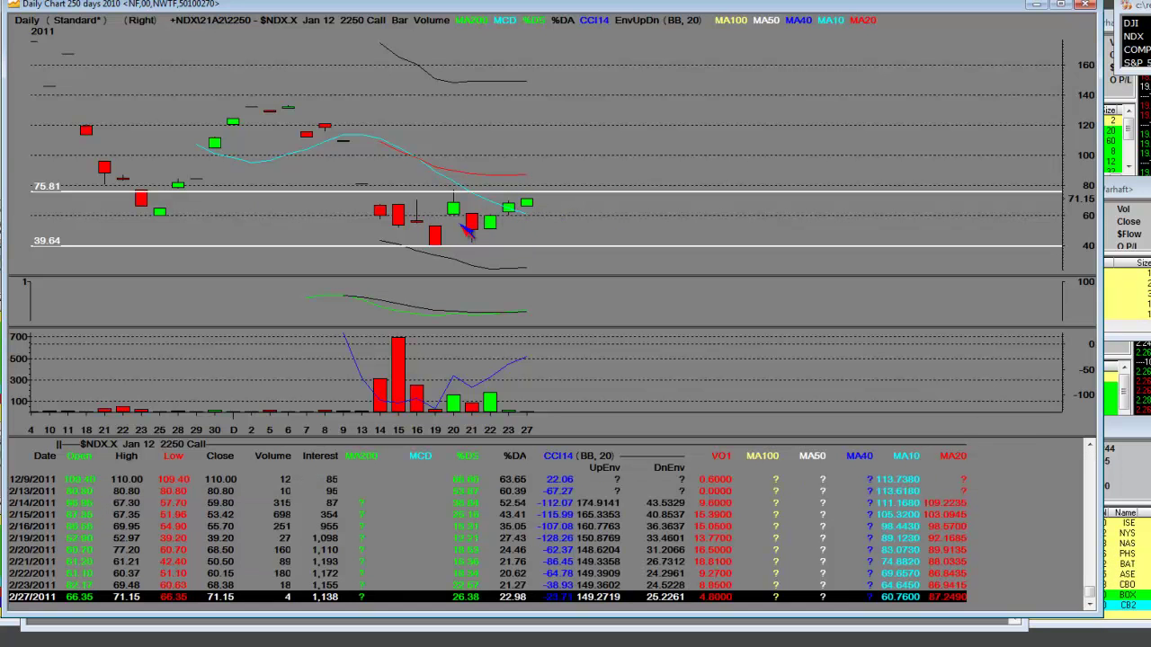
pyautogui.click(469, 227)
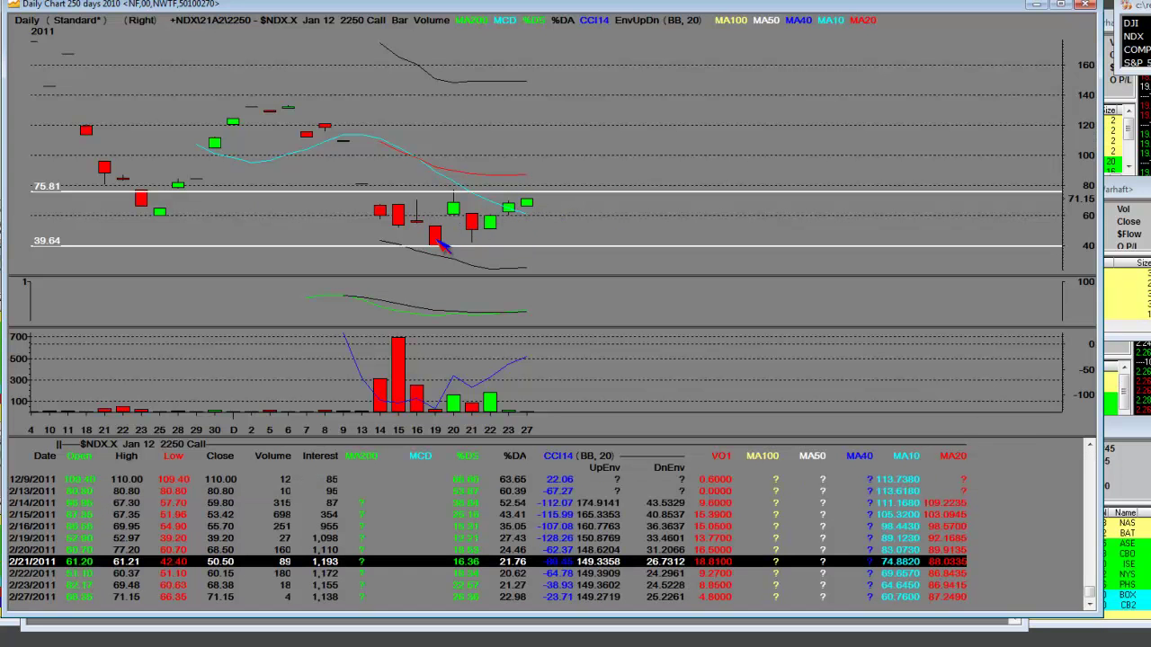
pyautogui.click(438, 241)
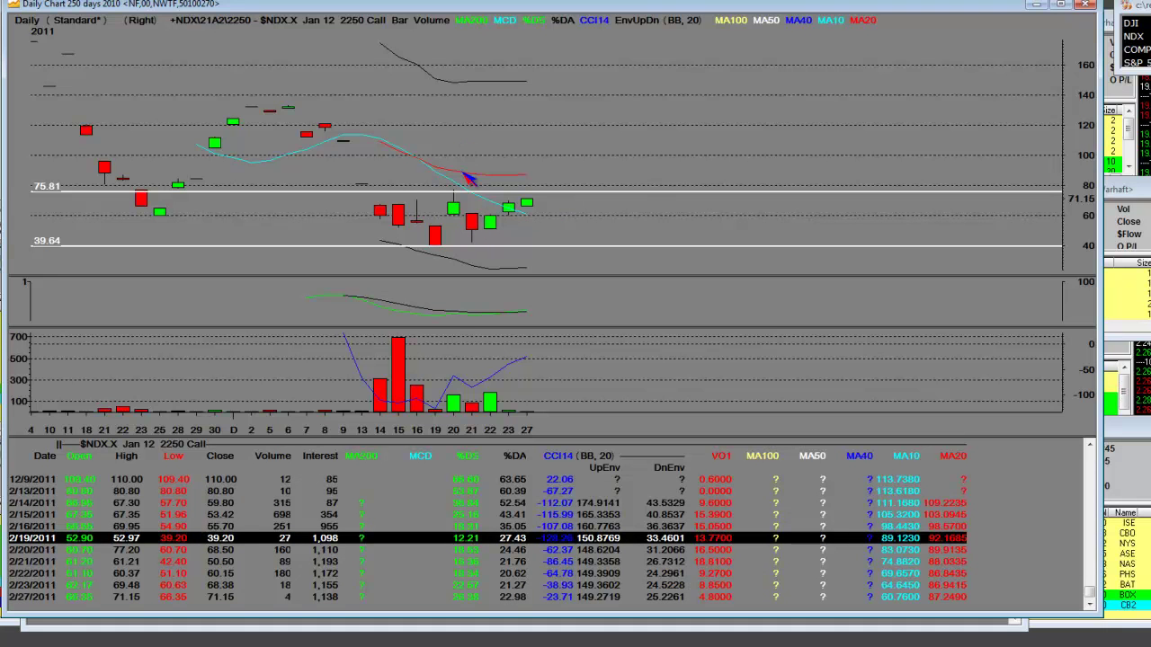
pyautogui.click(454, 212)
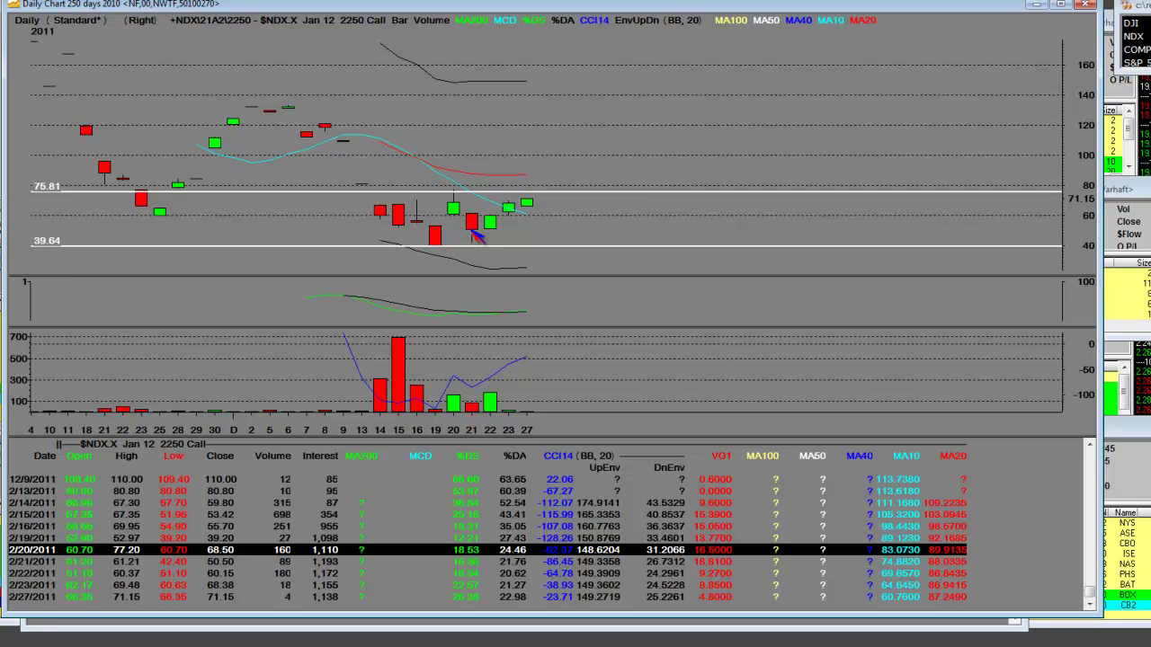
pyautogui.click(472, 226)
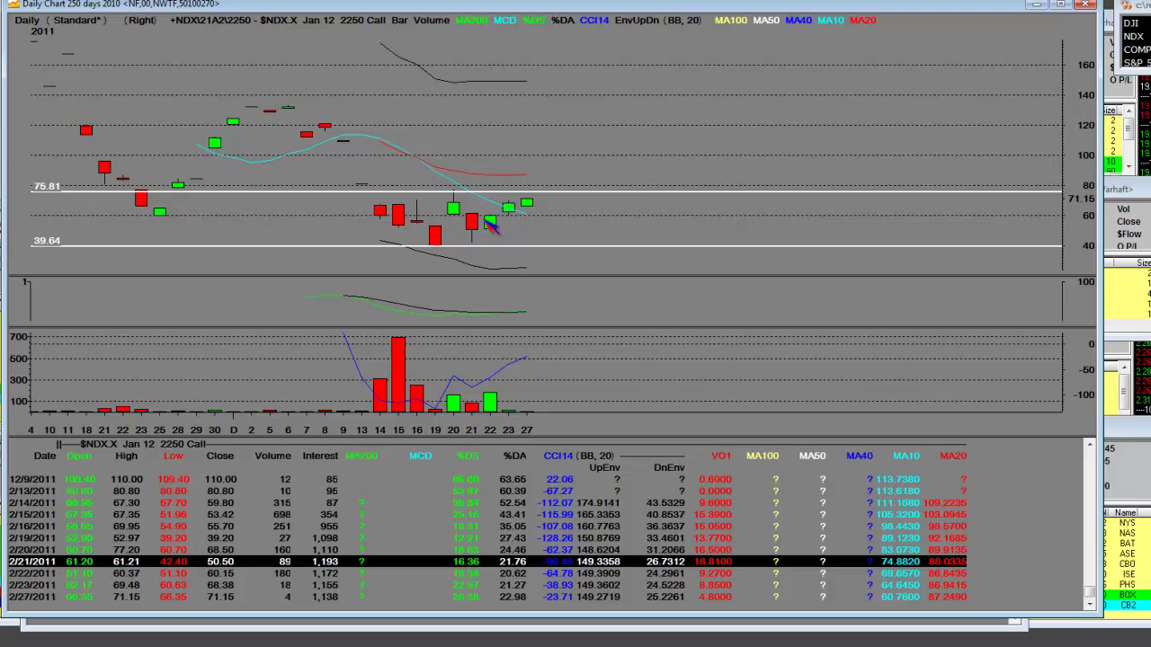
pyautogui.click(492, 221)
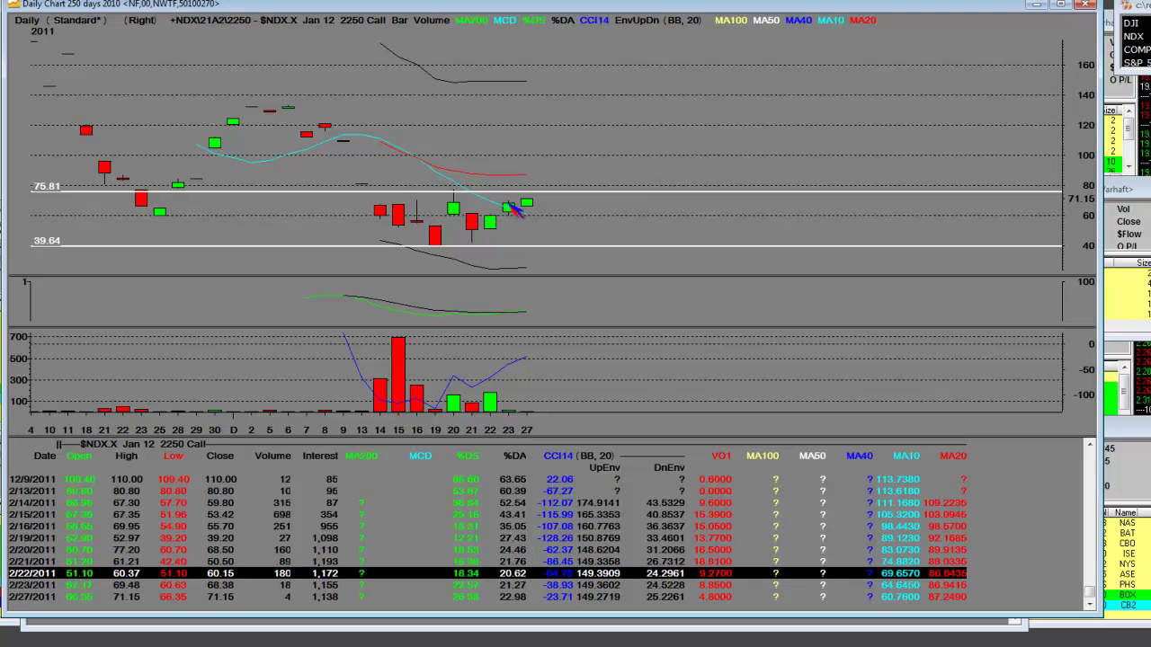
pyautogui.click(510, 205)
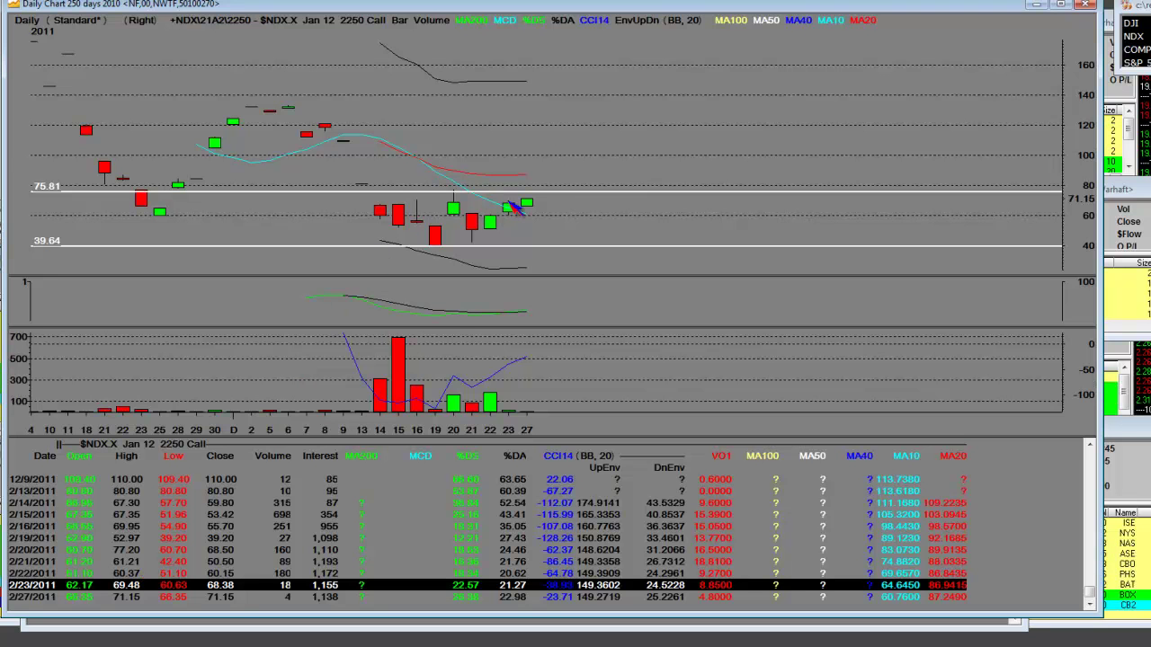
pyautogui.click(536, 207)
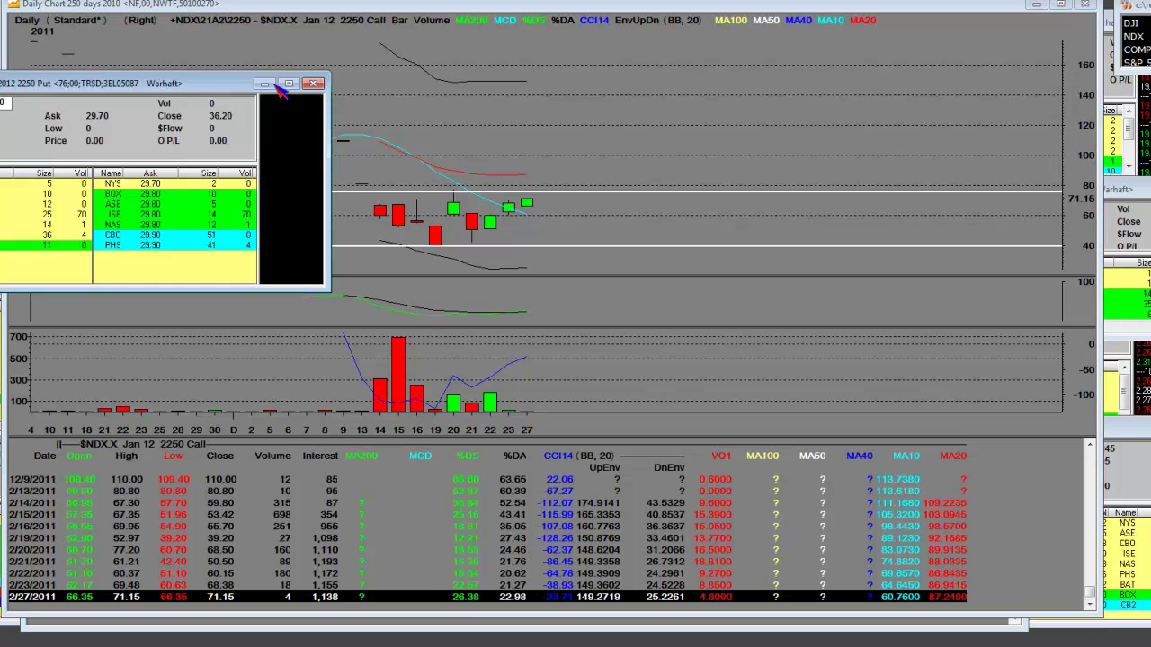
pyautogui.moveTo(203, 83); pyautogui.dragTo(938, 85)
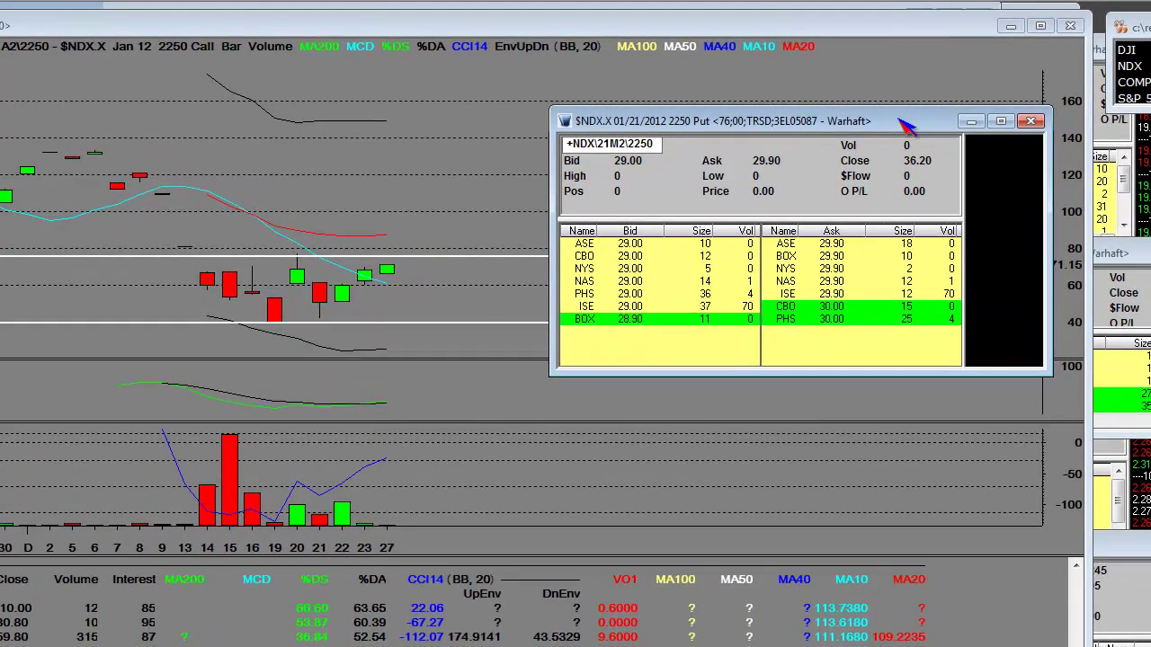
pyautogui.moveTo(904, 126); pyautogui.dragTo(1150, 187)
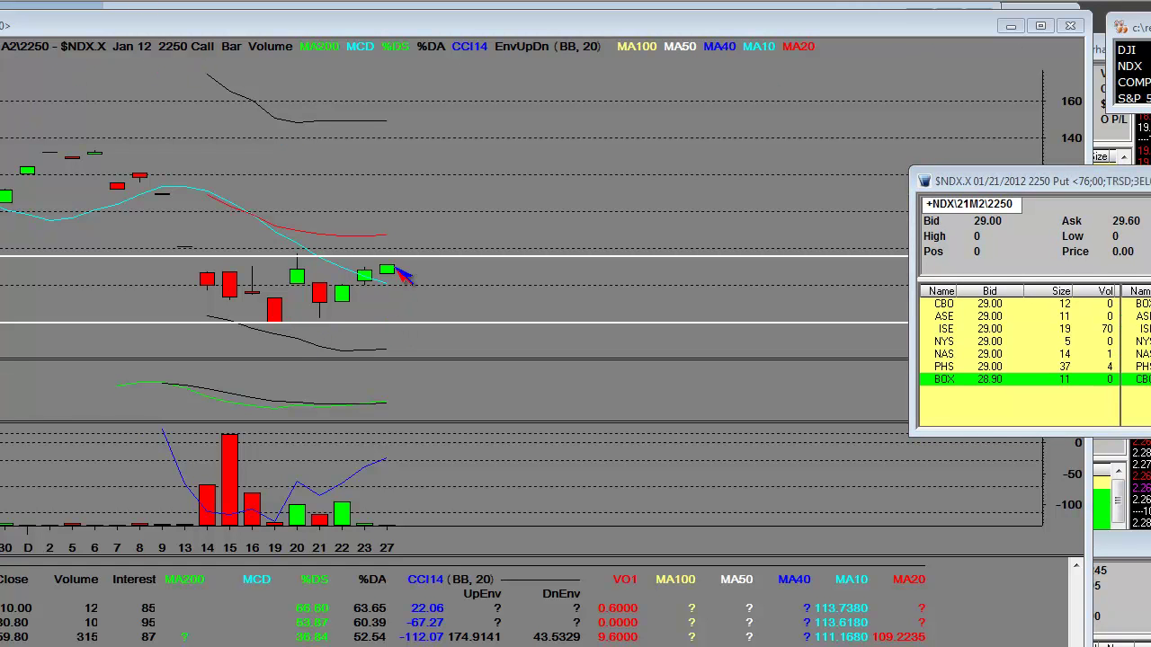
pyautogui.moveTo(1101, 184); pyautogui.dragTo(630, 99)
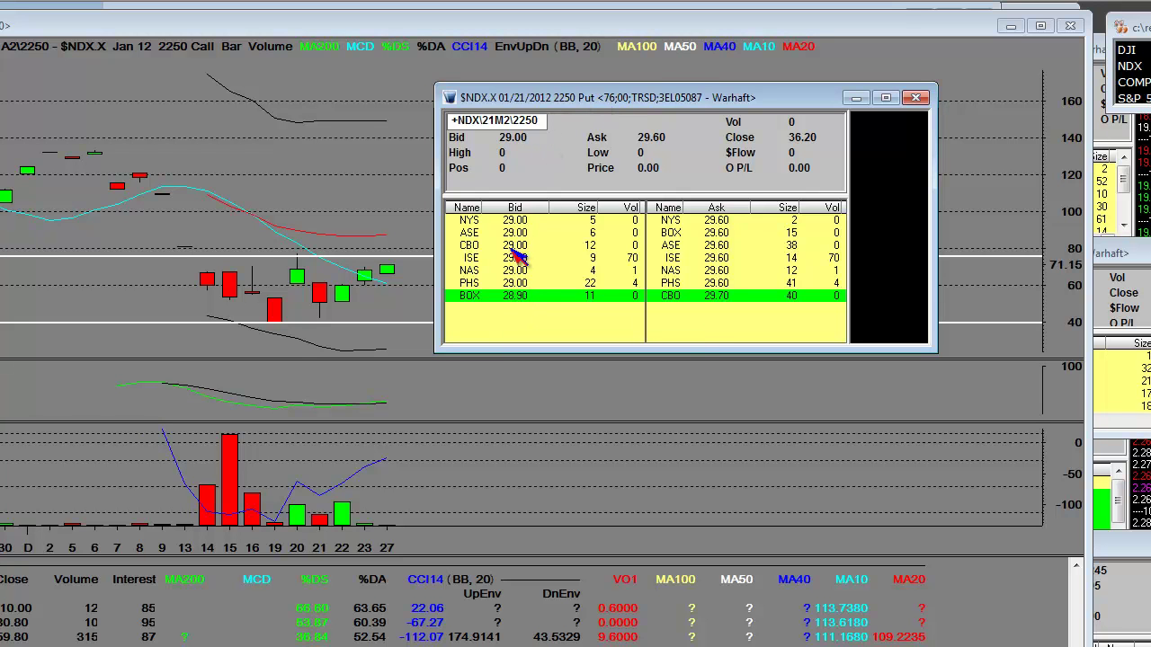
pyautogui.moveTo(702, 99); pyautogui.dragTo(879, 114)
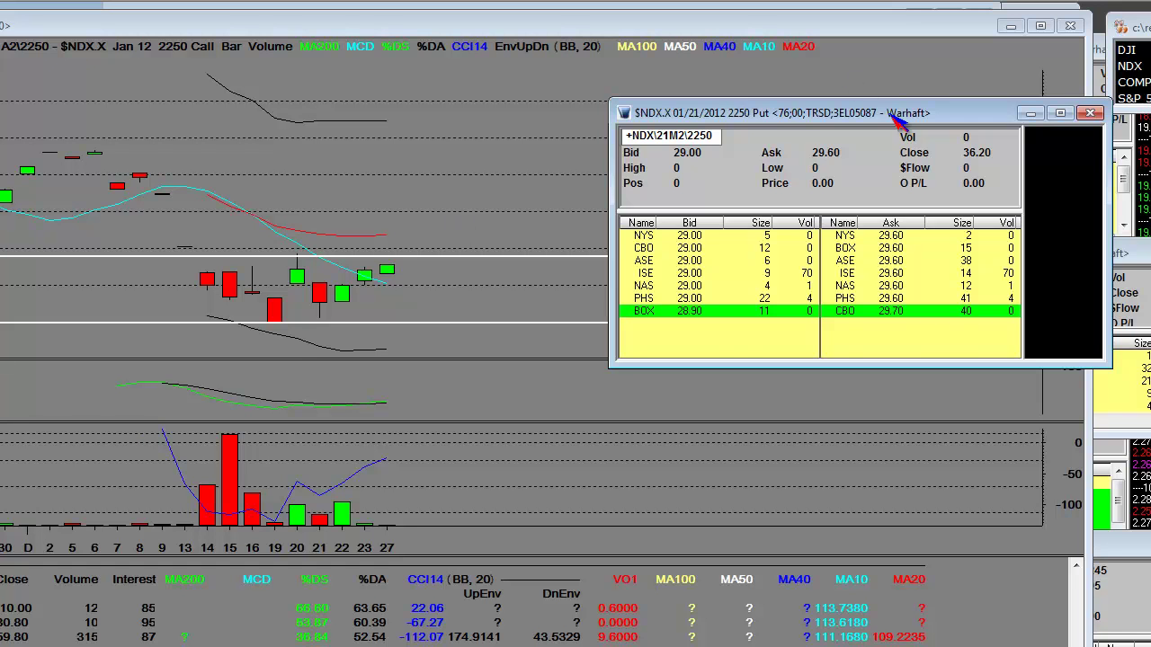
pyautogui.moveTo(899, 121); pyautogui.dragTo(1150, 216)
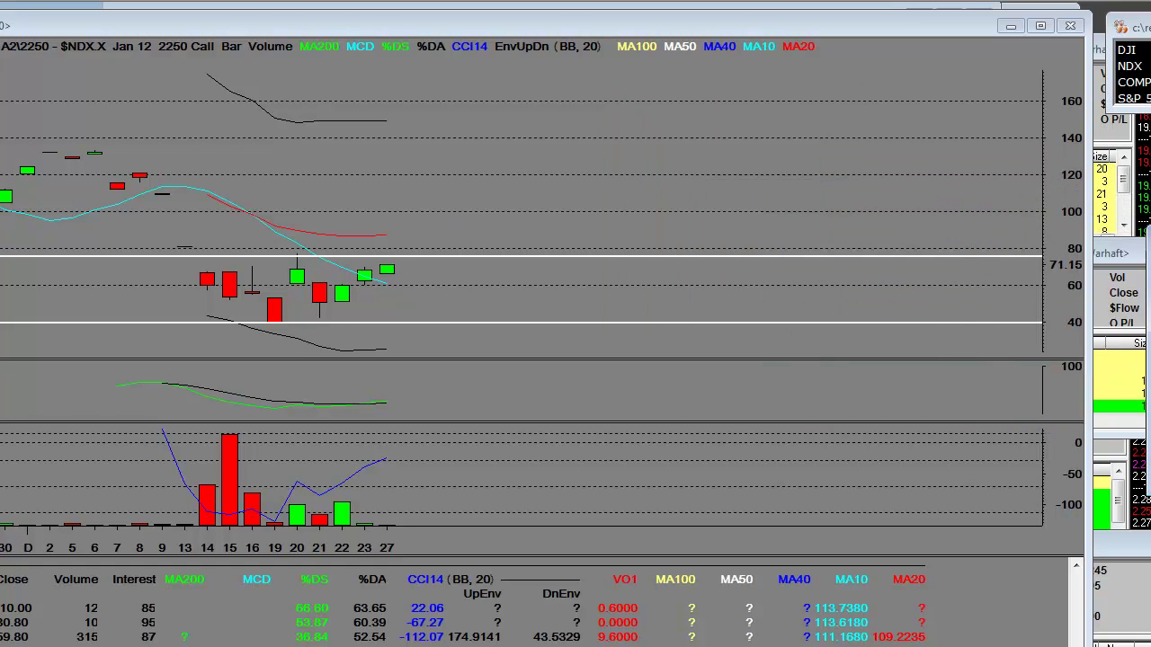
# - Load the NASDAQ-100 index, zoom into Dec 1–27, and move the put quote window off the chart
pyautogui.click(1129, 66)
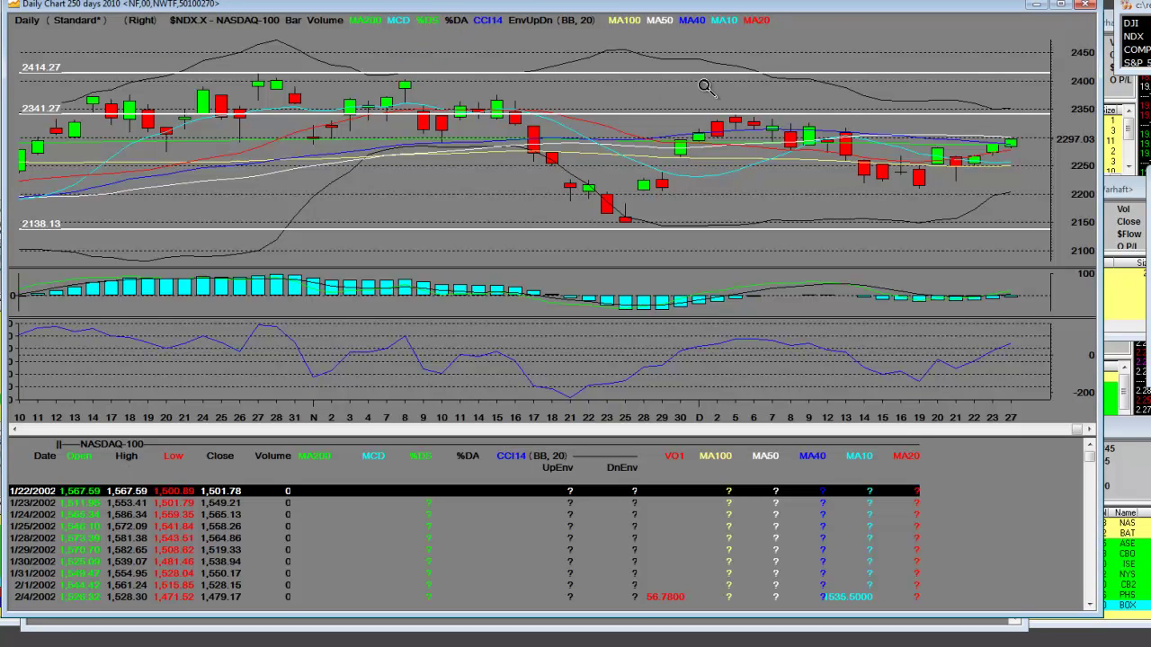
pyautogui.moveTo(698, 82); pyautogui.dragTo(1054, 209)
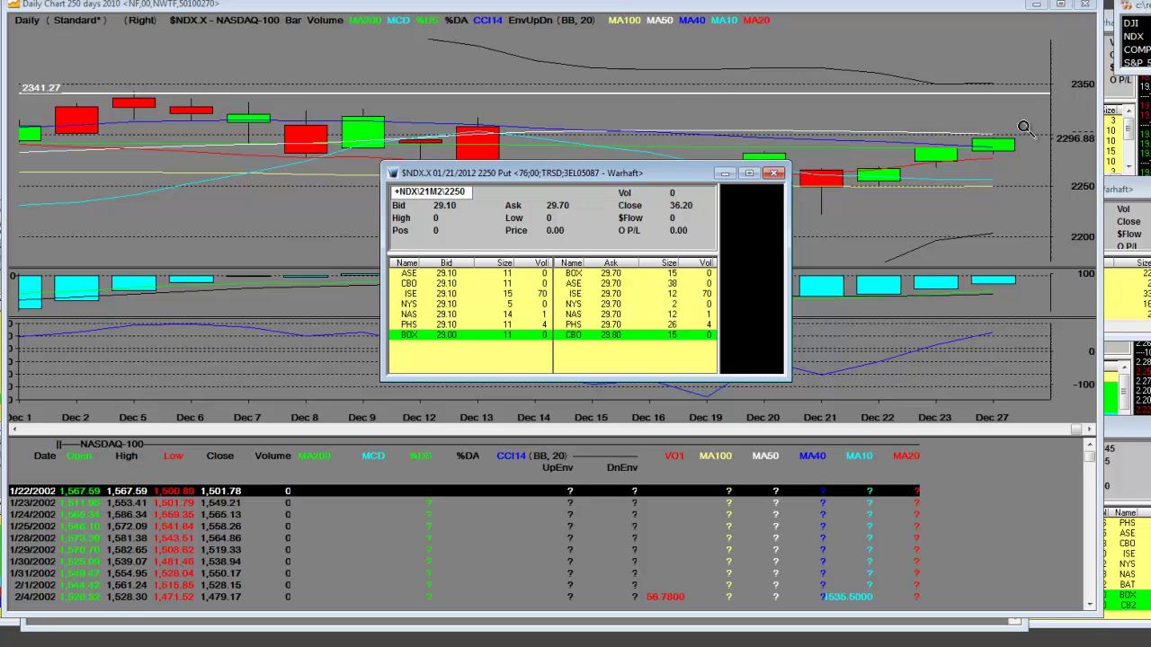
pyautogui.moveTo(661, 183); pyautogui.dragTo(1150, 170)
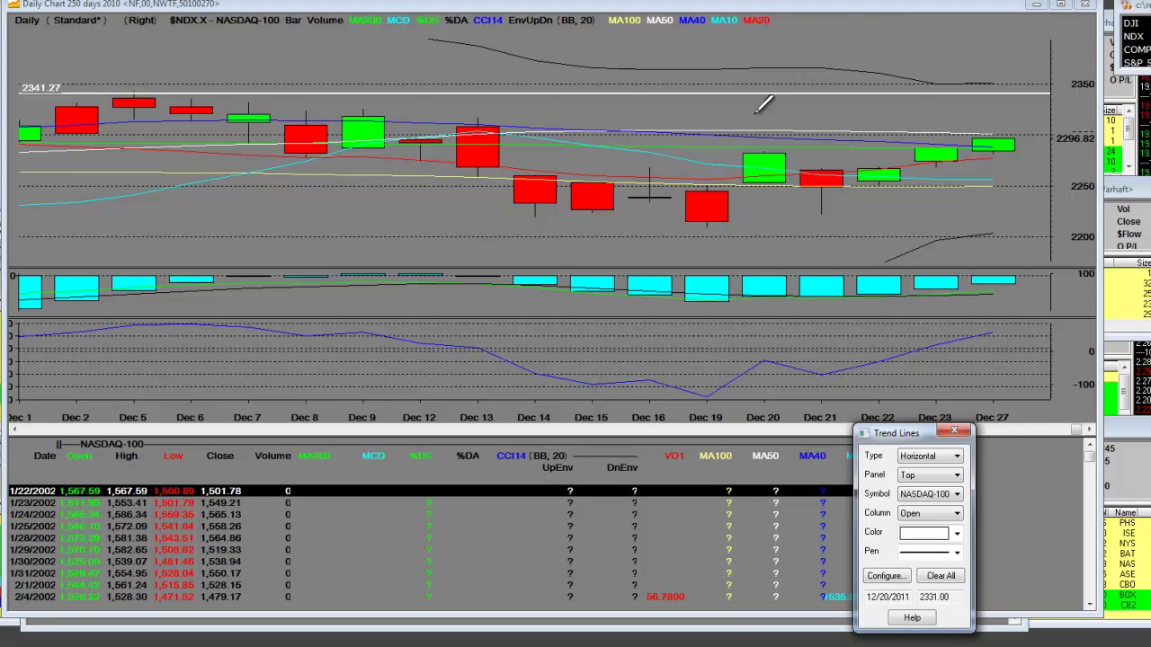
# - Add horizontal lines at 2307.89 and 2318.72 to the NASDAQ-100 chart
pyautogui.click(466, 125)
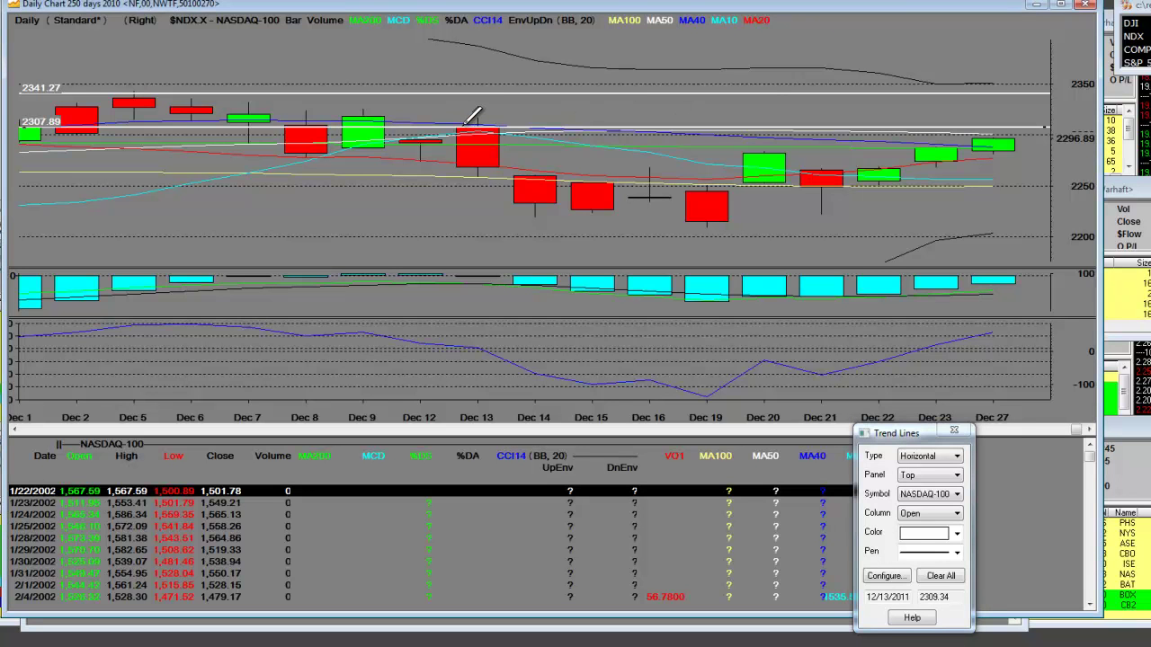
pyautogui.click(274, 116)
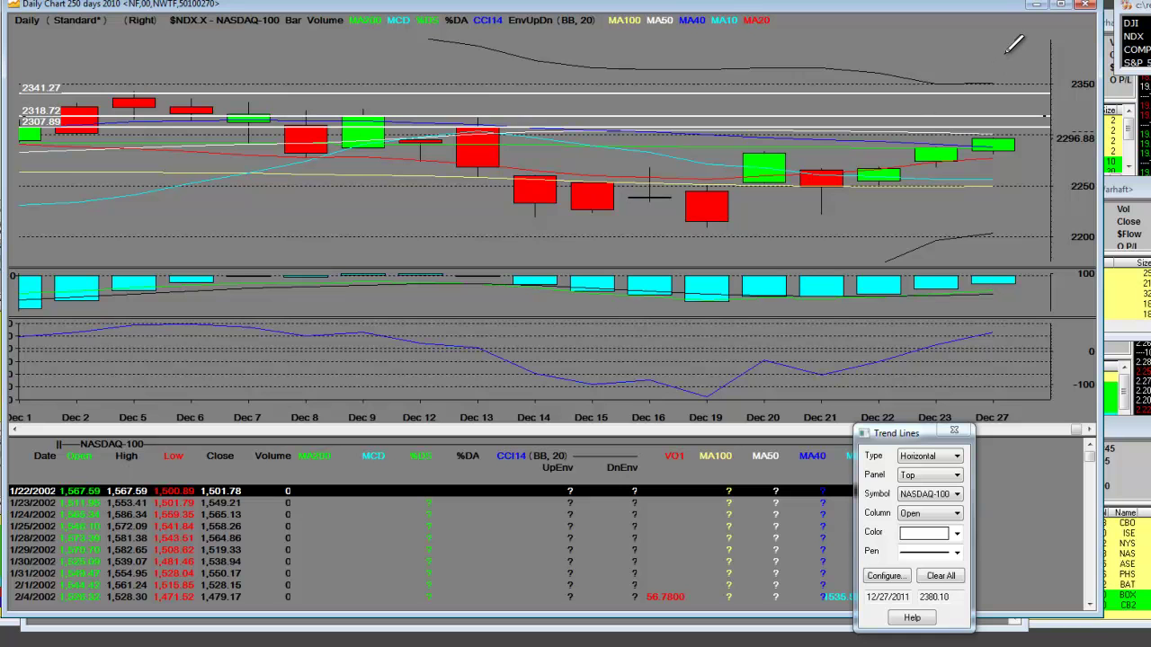
pyautogui.moveTo(748, 147); pyautogui.dragTo(497, 110)
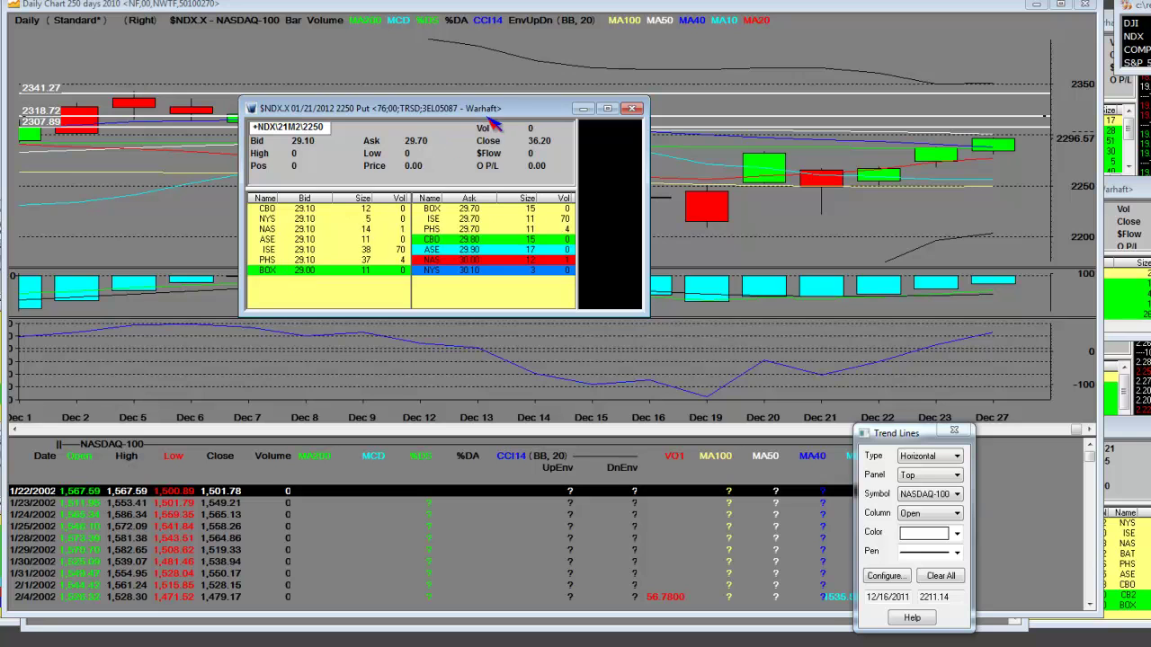
# - Move the put quote window aside and switch the chart to the NDX Jan 12 2500 Call
pyautogui.moveTo(513, 114); pyautogui.dragTo(551, 185)
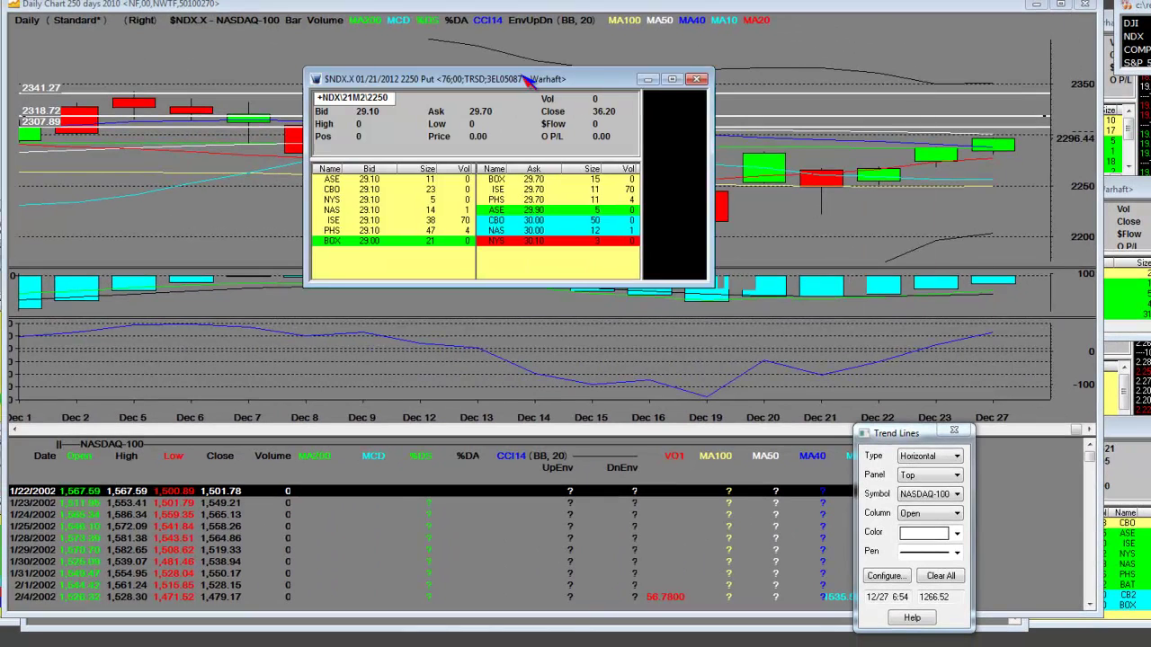
pyautogui.moveTo(531, 80); pyautogui.dragTo(628, 60)
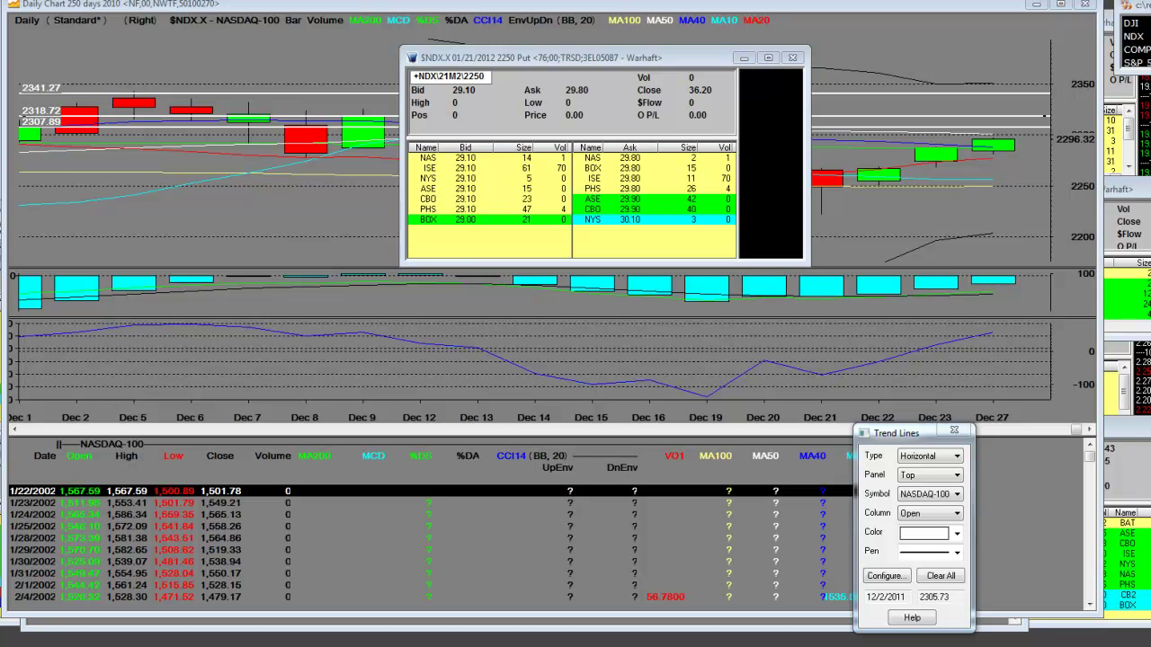
pyautogui.click(460, 237)
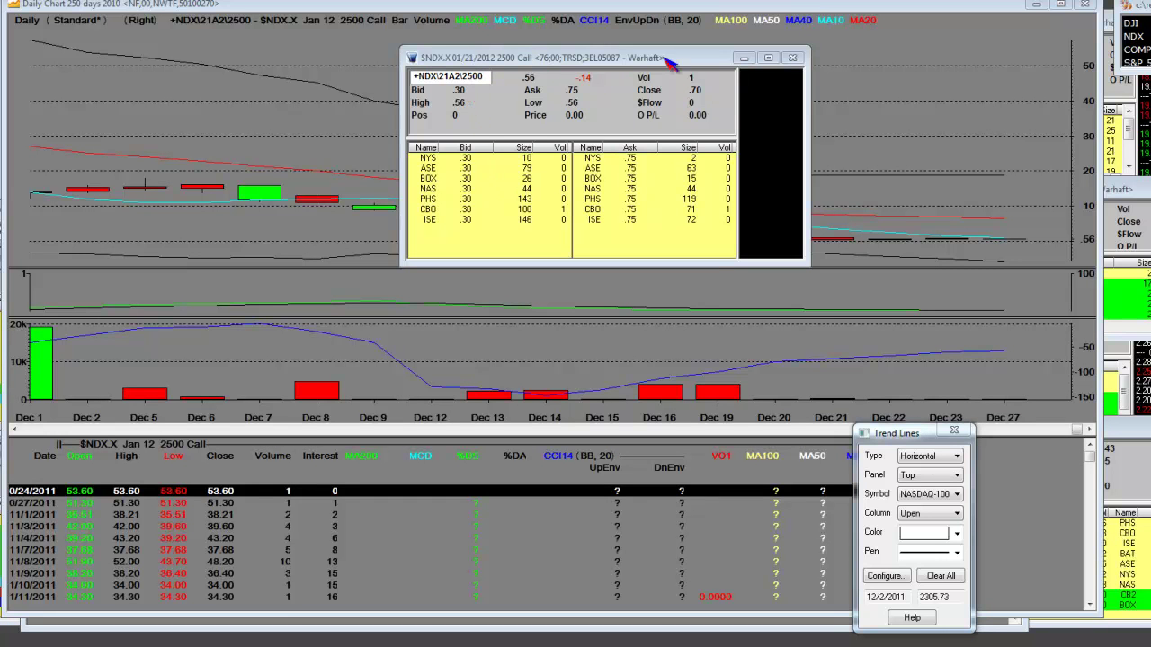
# - Widen the options window to compare open interest on the 2475, 2500 and 2450 calls; chart the 2450 call
pyautogui.moveTo(670, 60); pyautogui.dragTo(428, 148)
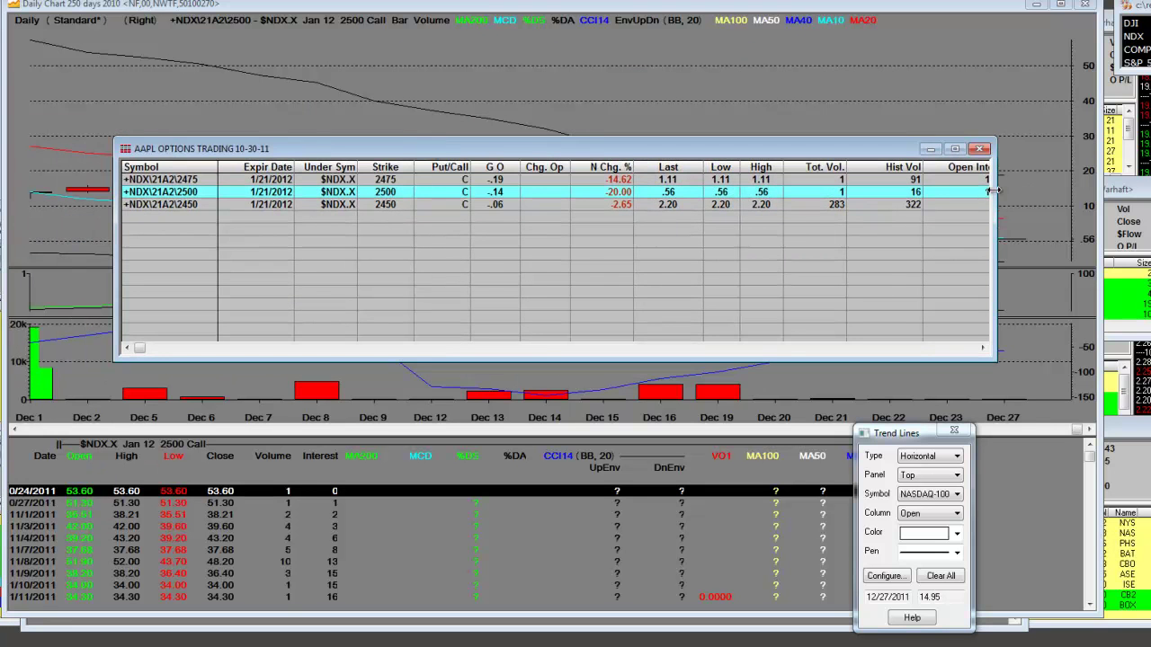
pyautogui.moveTo(994, 190); pyautogui.dragTo(1076, 192)
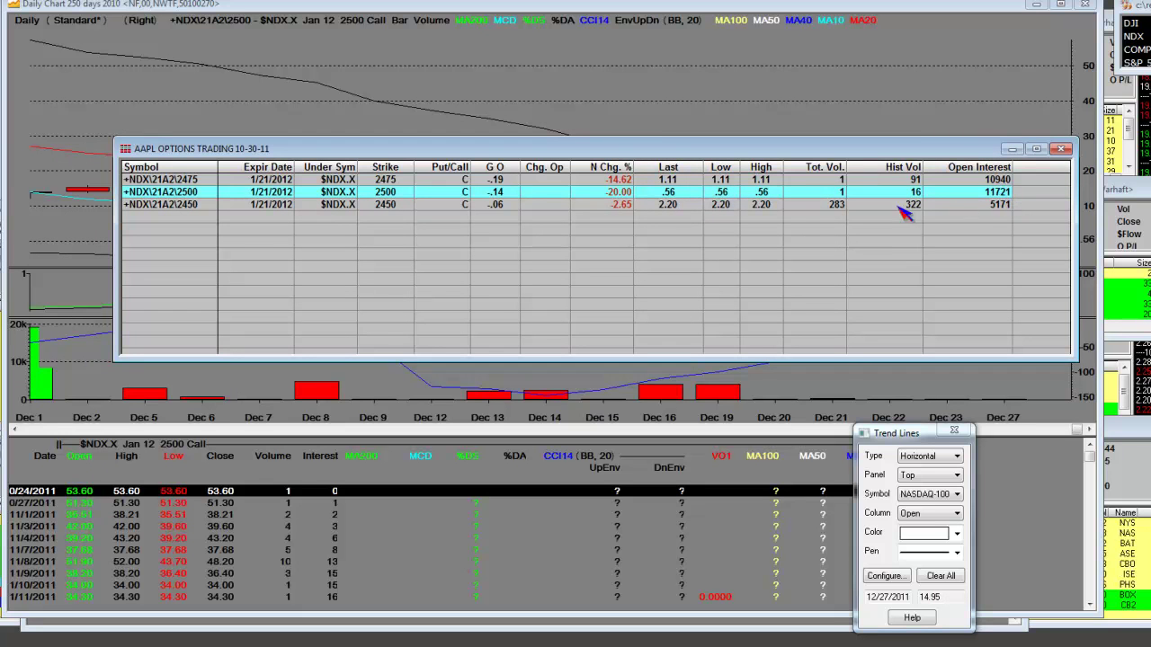
pyautogui.click(387, 207)
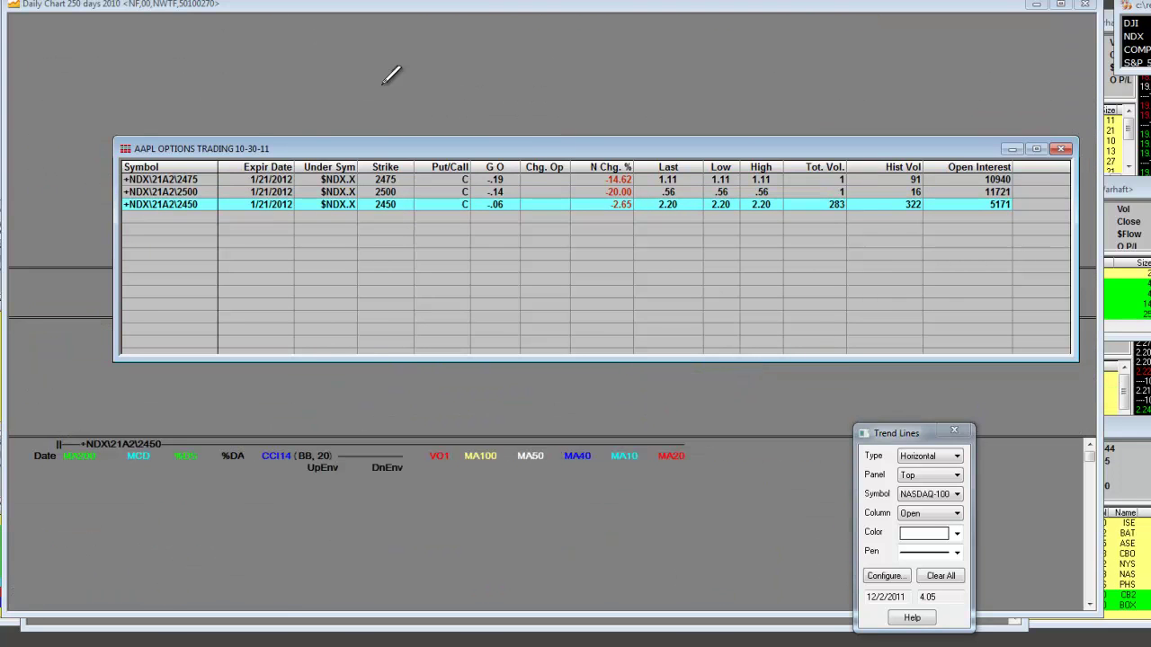
# - Mark horizontal levels at 55.87, 30.12 and near zero on the 2450 call chart, then move the quote window aside
pyautogui.moveTo(531, 149); pyautogui.dragTo(0, 171)
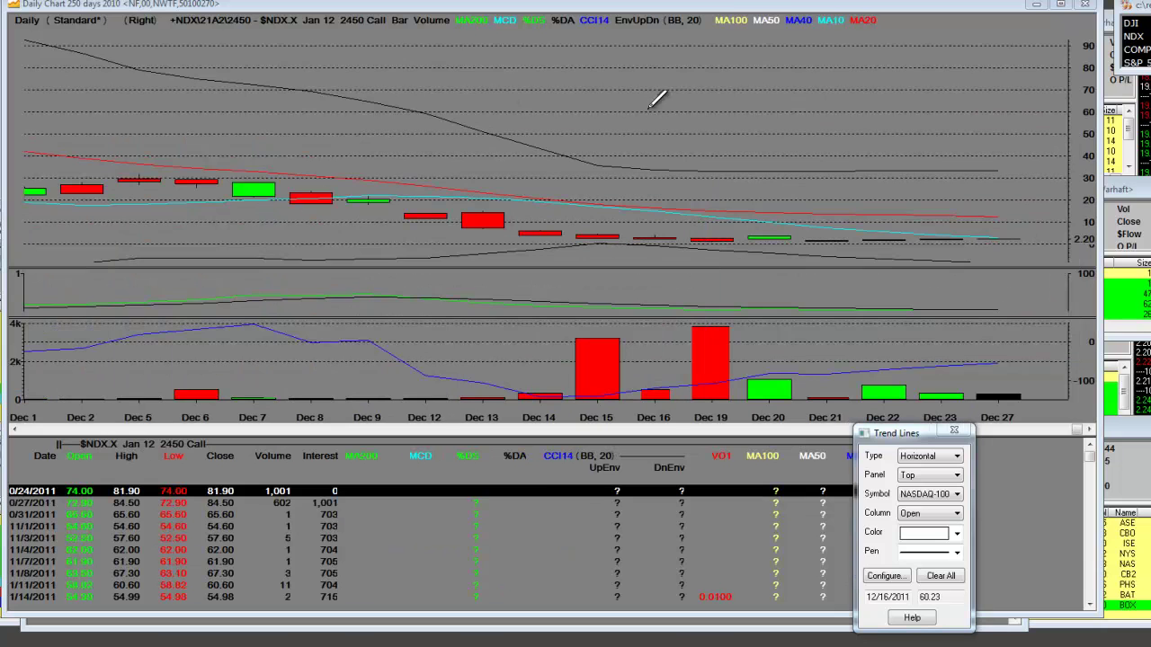
pyautogui.click(765, 117)
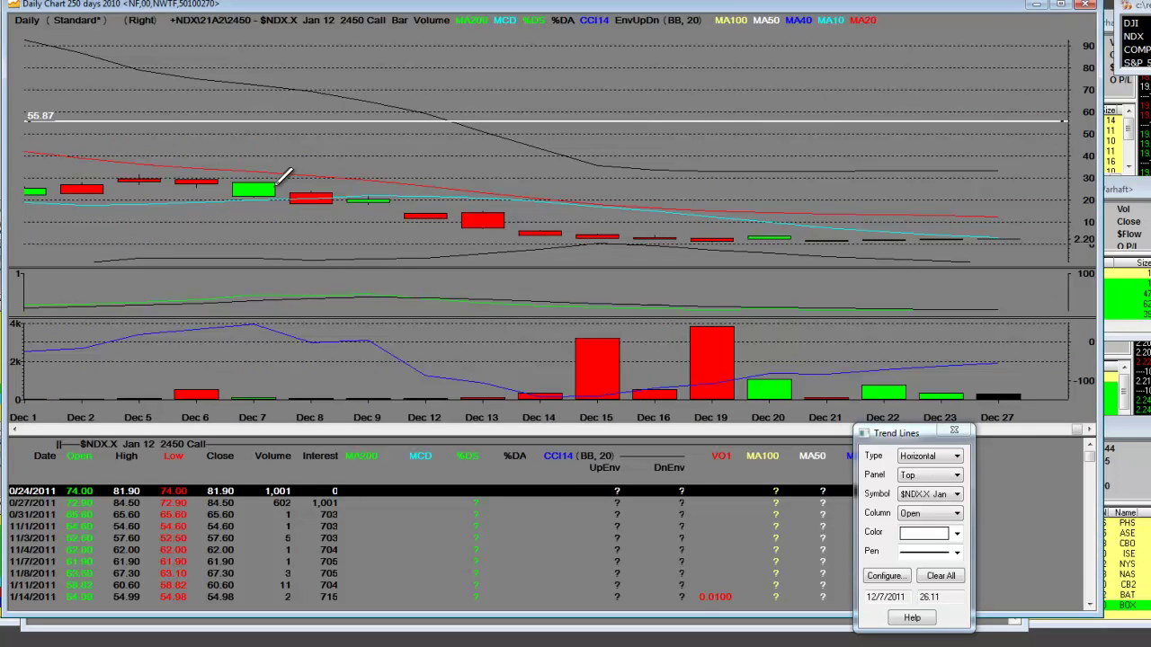
pyautogui.click(215, 176)
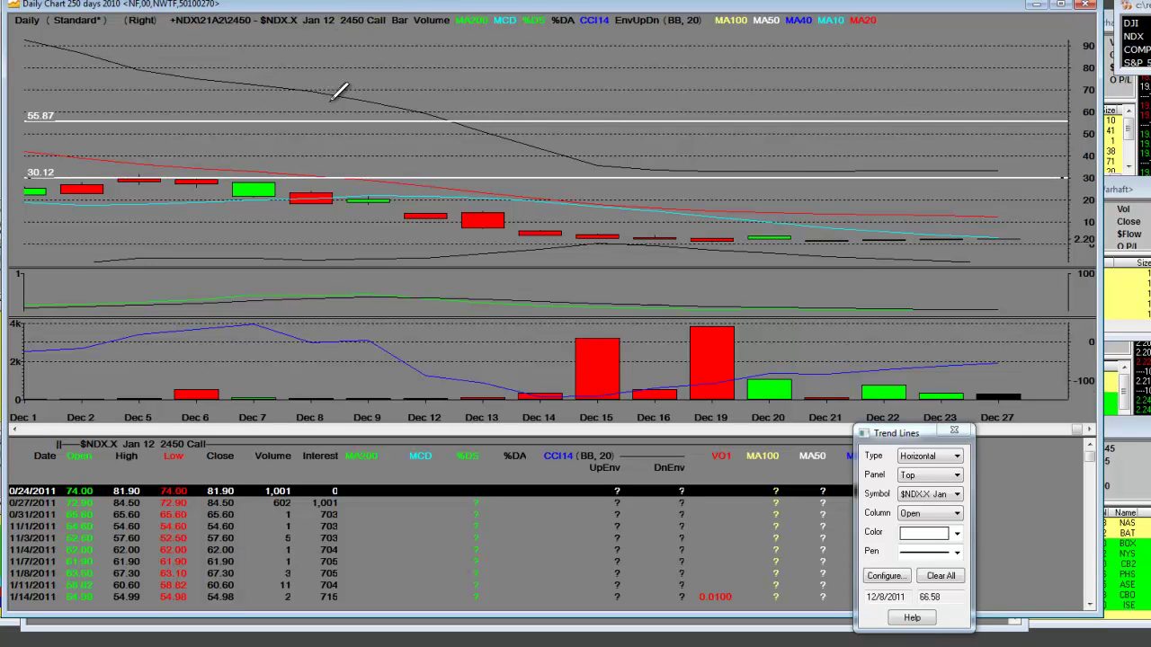
pyautogui.click(755, 240)
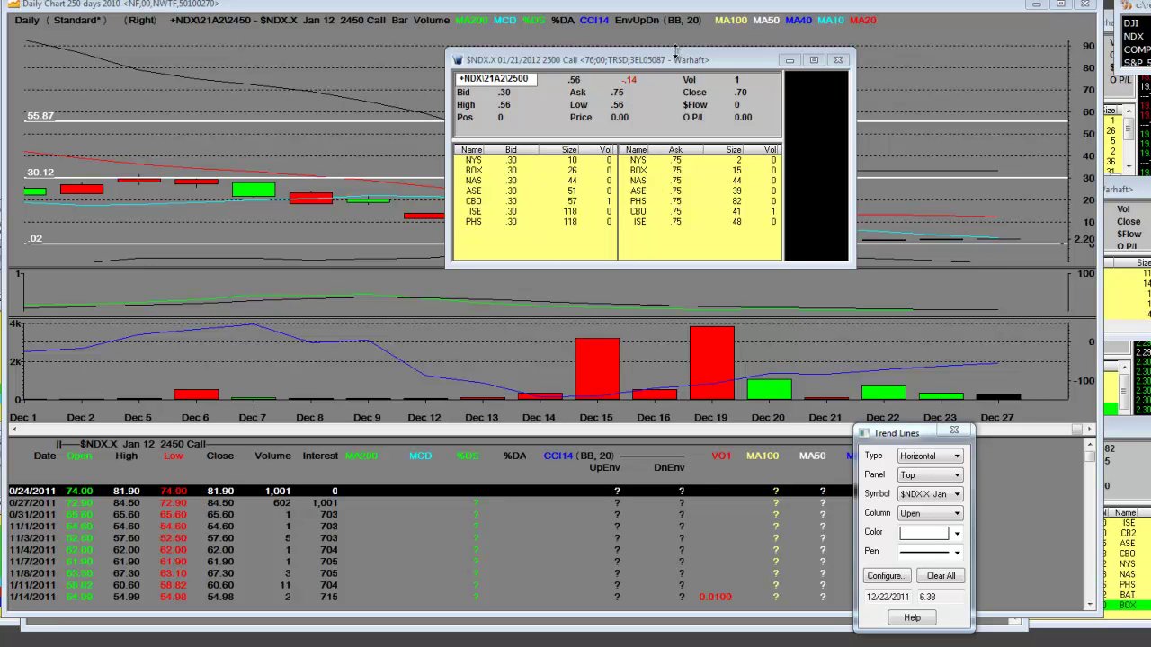
pyautogui.moveTo(728, 63); pyautogui.dragTo(0, 87)
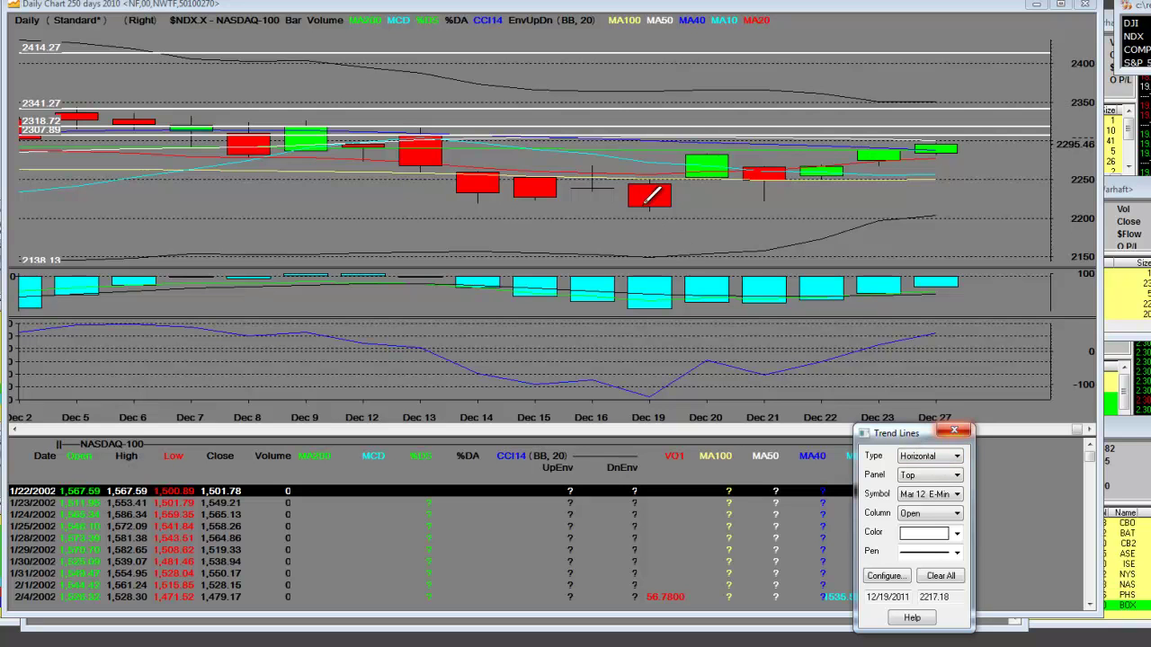
# - Mark 2214.32 support, draw a rising Regular trend line from the Dec 19 low, then load the 2275 Put
pyautogui.click(660, 206)
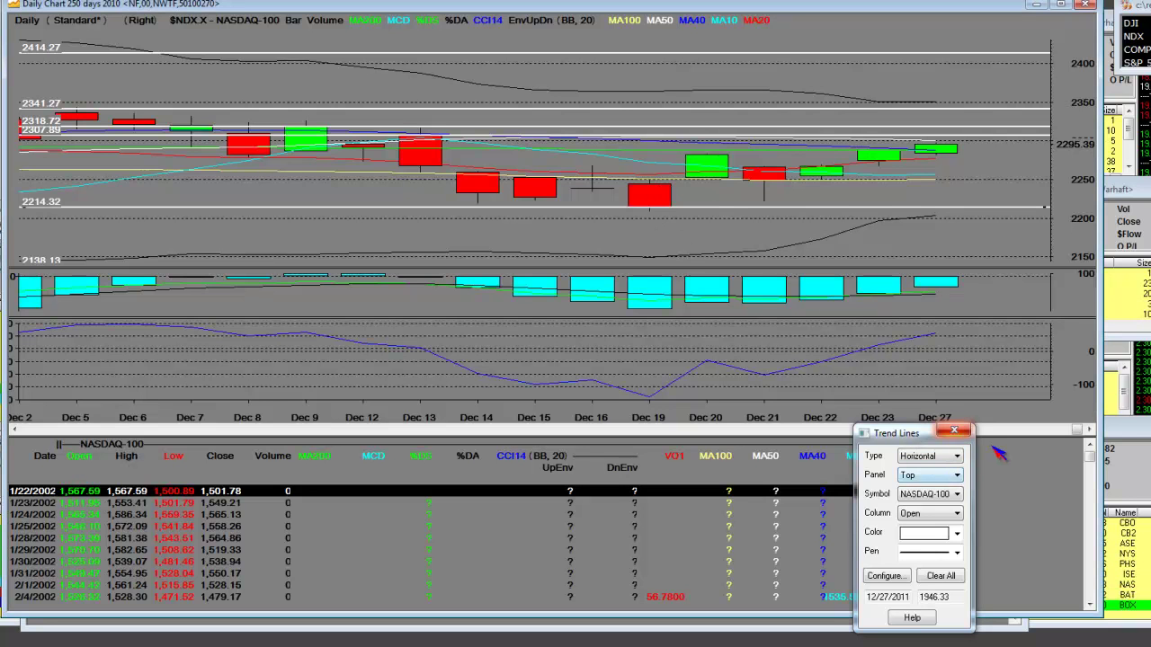
pyautogui.click(959, 456)
pyautogui.click(915, 470)
pyautogui.moveTo(659, 205); pyautogui.dragTo(1044, 142)
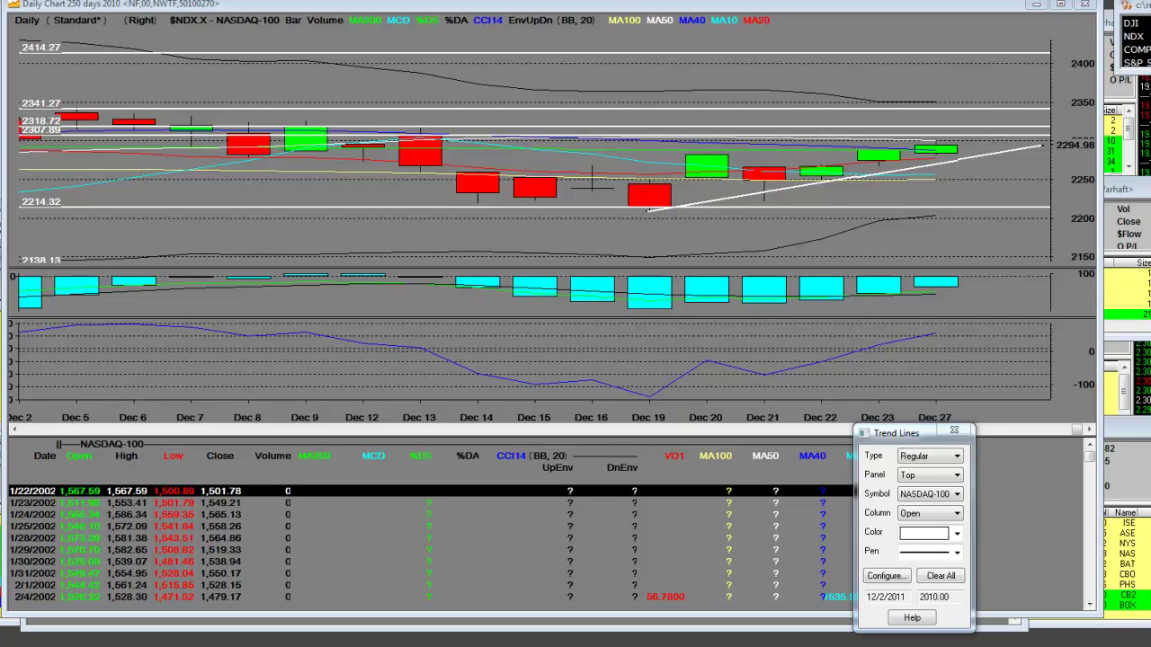
pyautogui.press('pagedown')
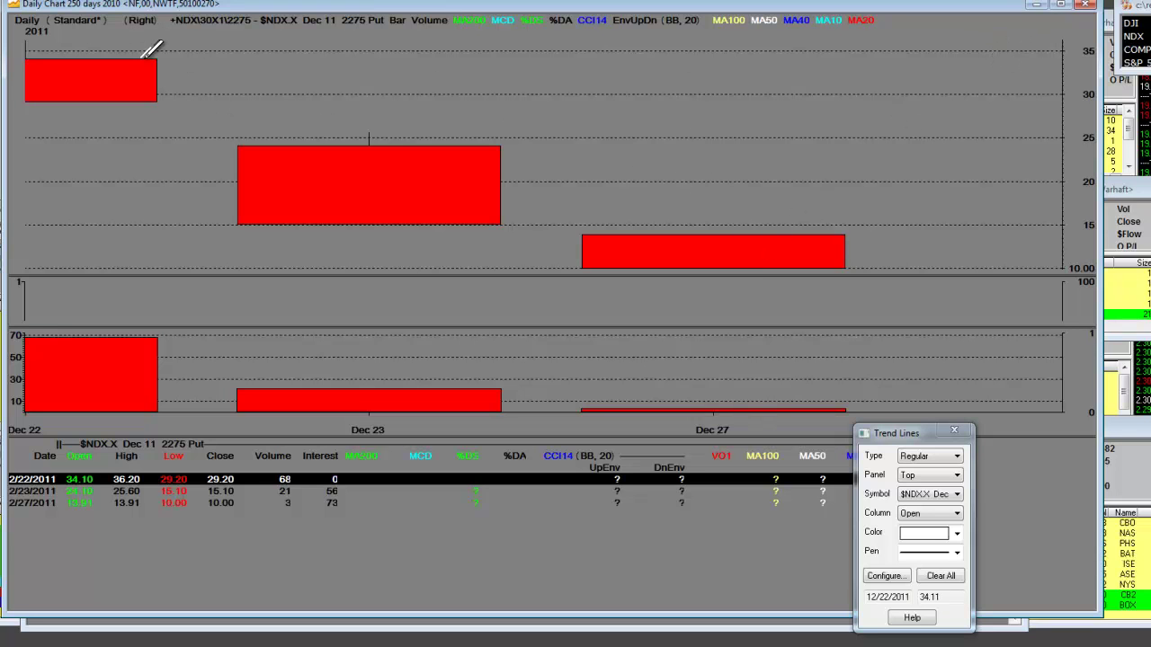
# - Draw a falling trend line from the Dec 22 high to Dec 27, then load the Jan 12 2300 Put
pyautogui.moveTo(146, 55)
pyautogui.mouseDown()
pyautogui.moveTo(598, 163)
pyautogui.moveTo(838, 253)
pyautogui.moveTo(800, 263)
pyautogui.mouseUp()
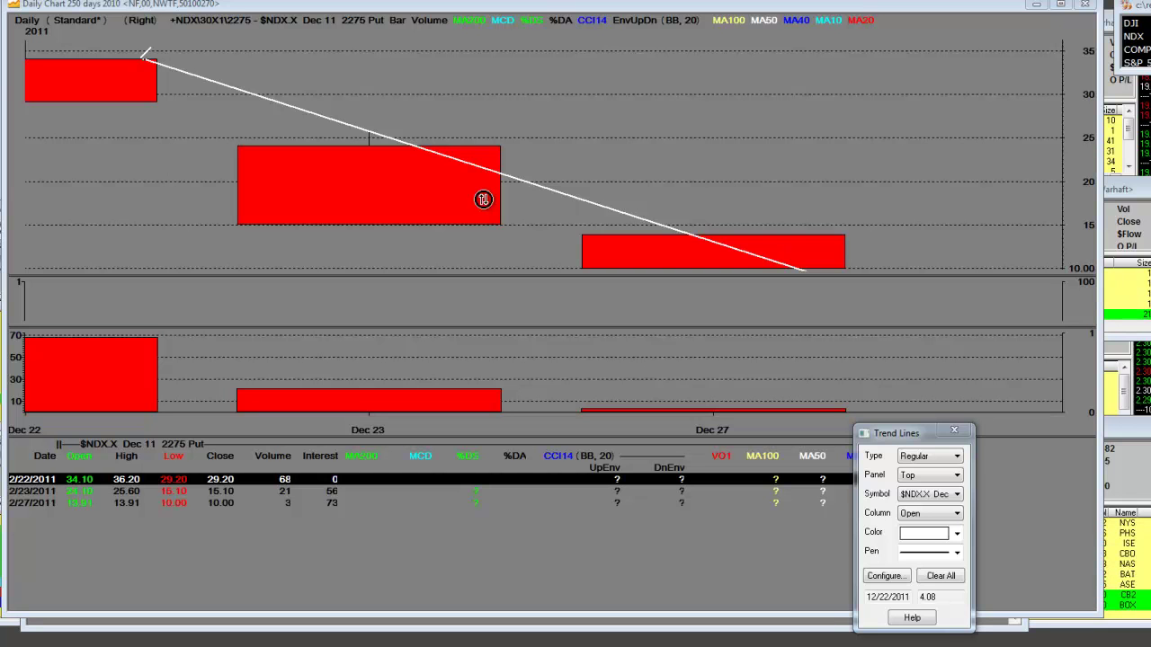
pyautogui.press('Down')
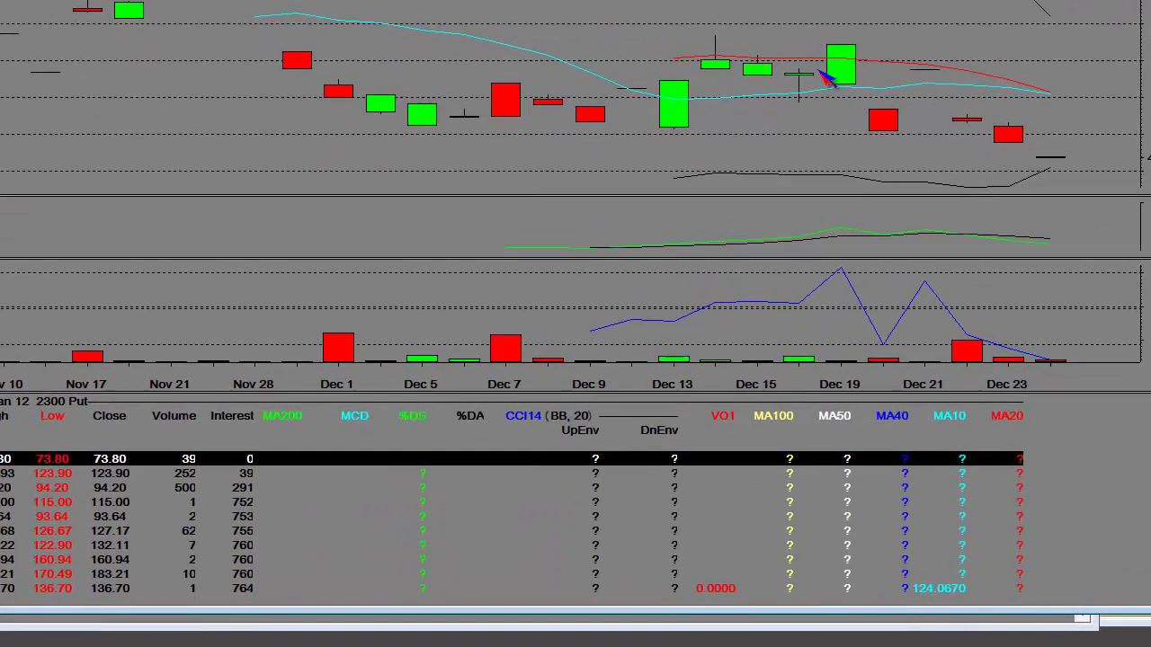
# - Read the 2300 Put's Dec 19 and last-bar values, then open the NASDAQ-100 chart from its quote
pyautogui.click(853, 63)
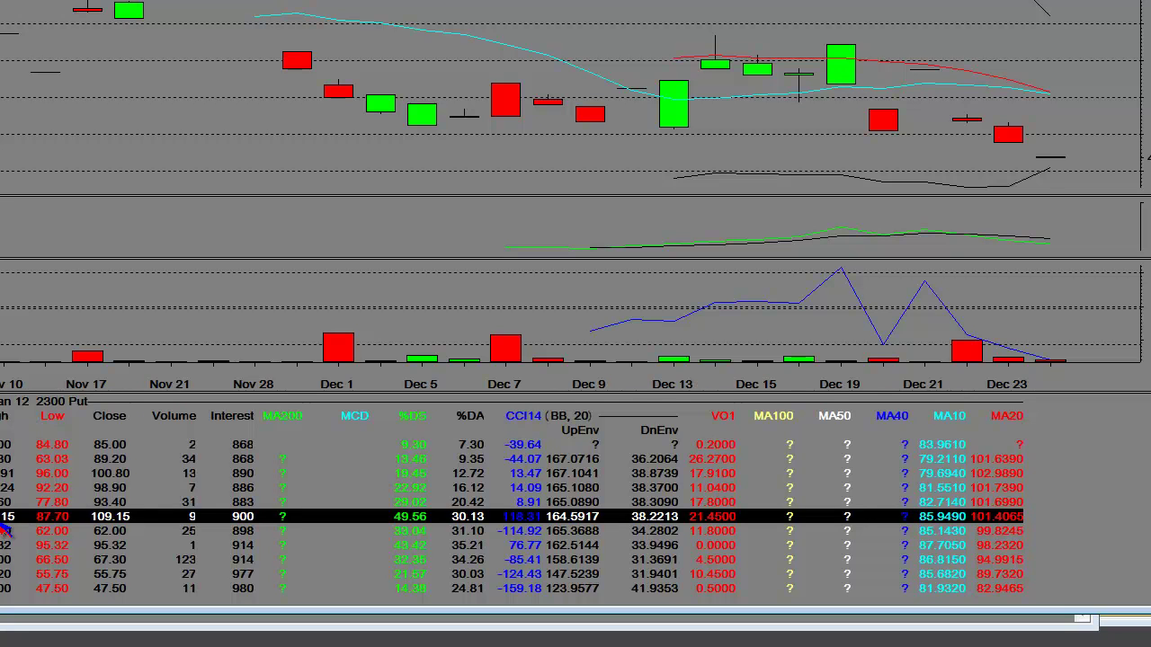
pyautogui.click(1056, 163)
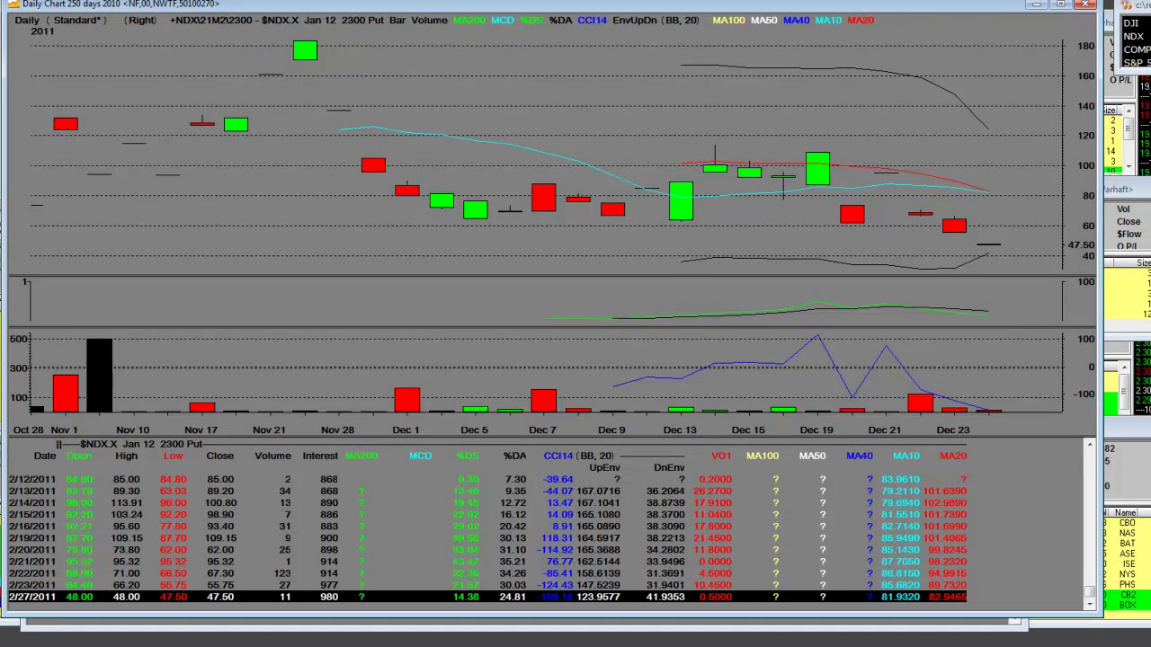
pyautogui.moveTo(1135, 4); pyautogui.dragTo(683, 55)
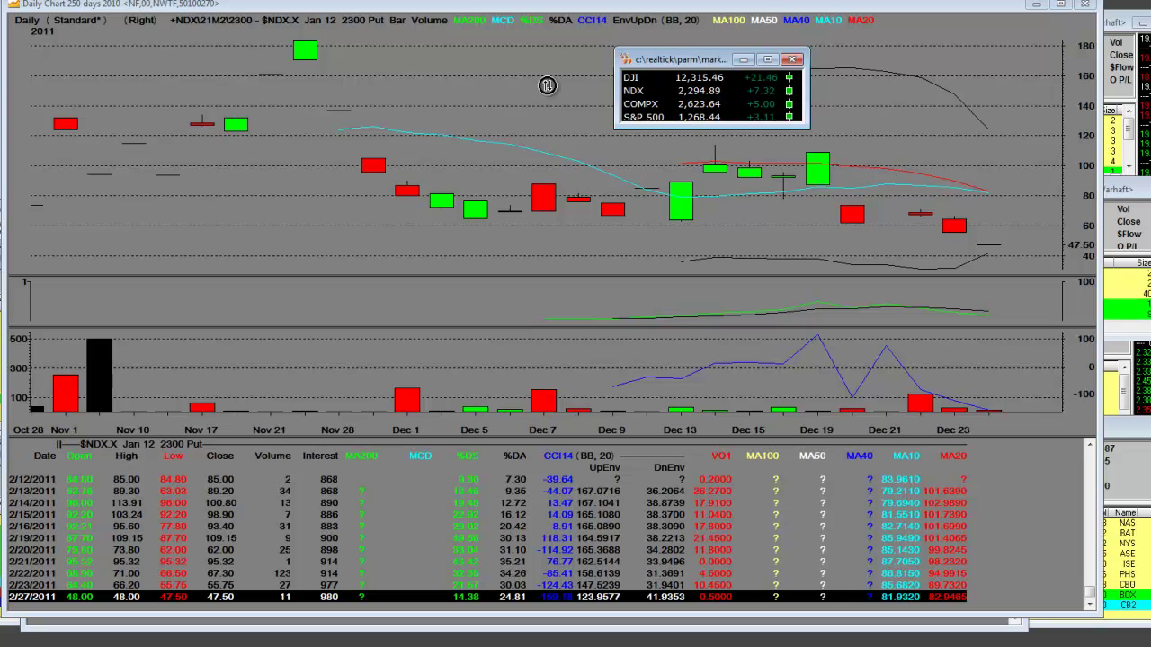
pyautogui.doubleClick(667, 90)
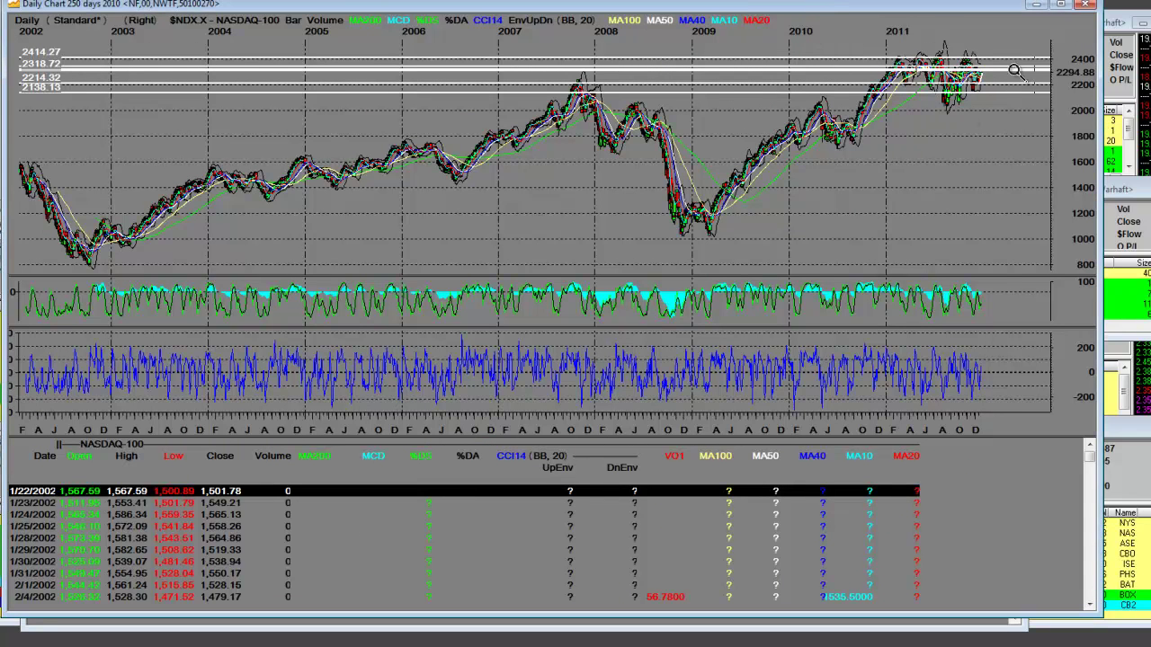
# - Zoom the NASDAQ-100 chart to early November through Dec 27, then load the Jan 12 2280 Put
pyautogui.click(1048, 57)
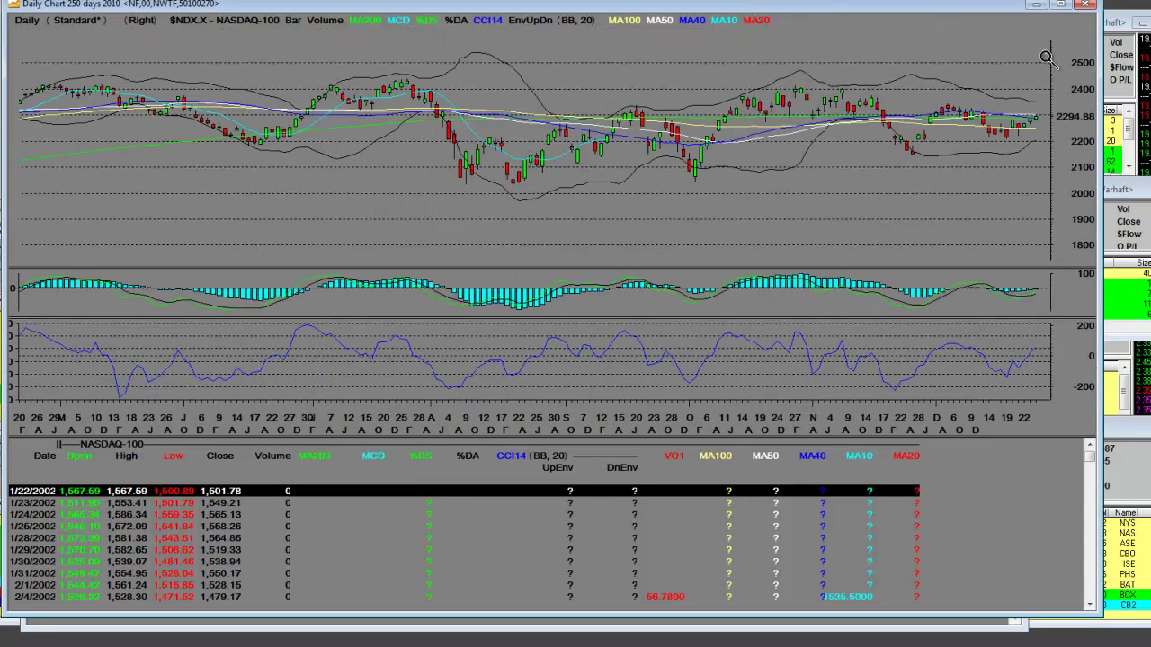
pyautogui.click(1043, 140)
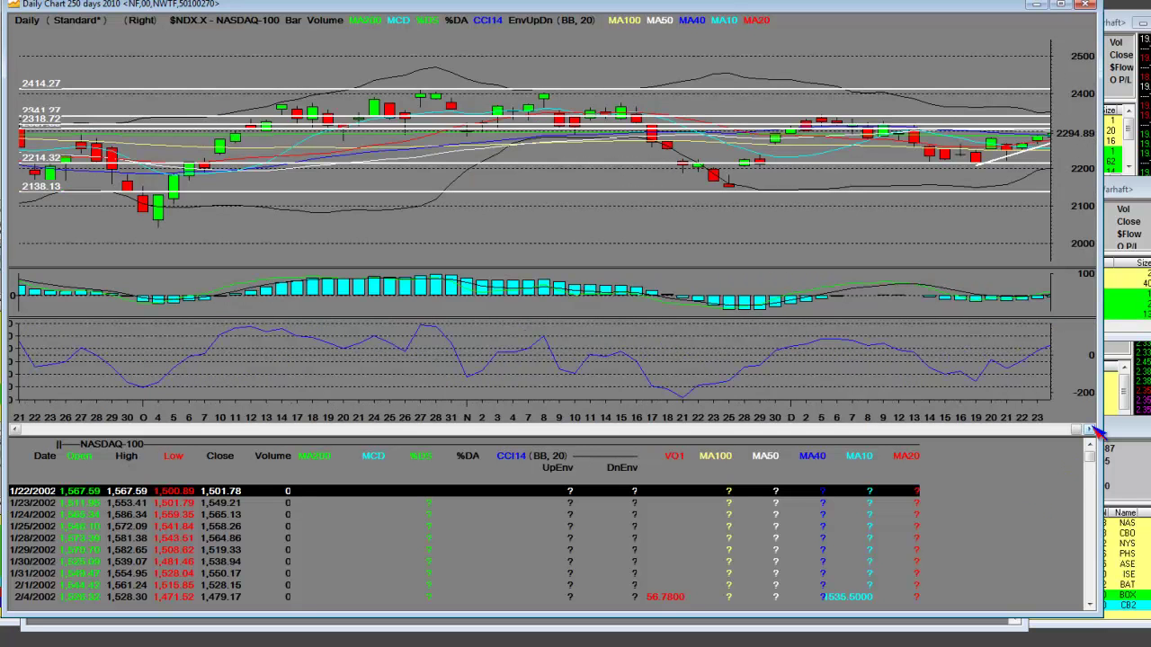
pyautogui.click(1094, 429)
pyautogui.click(1093, 430)
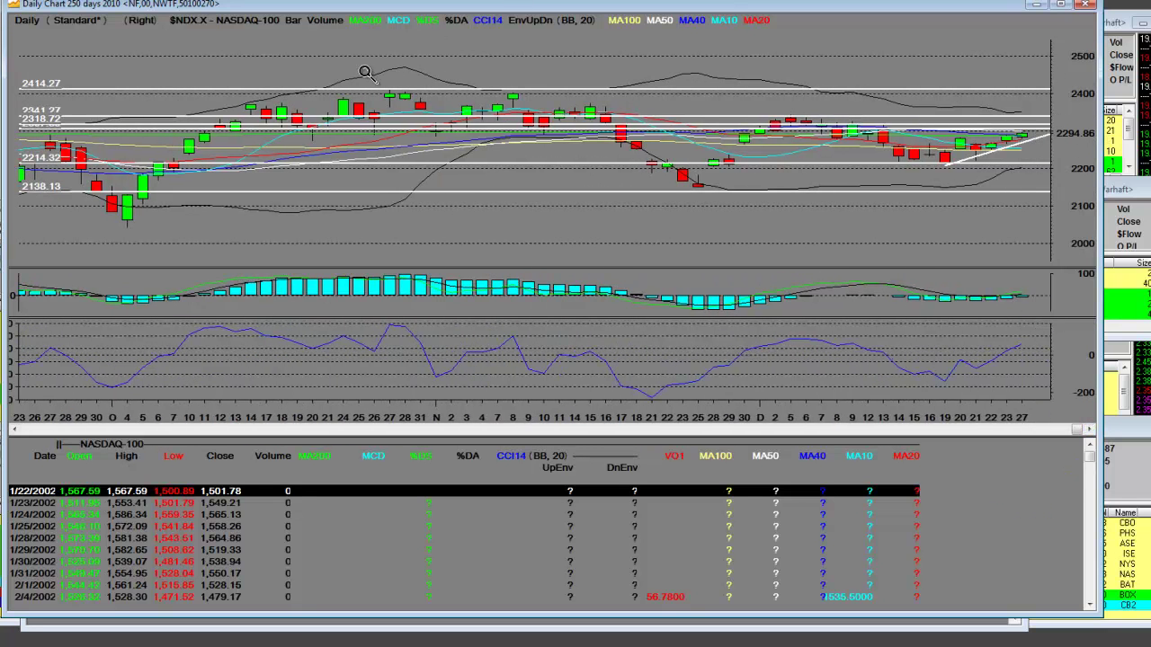
pyautogui.click(1083, 232)
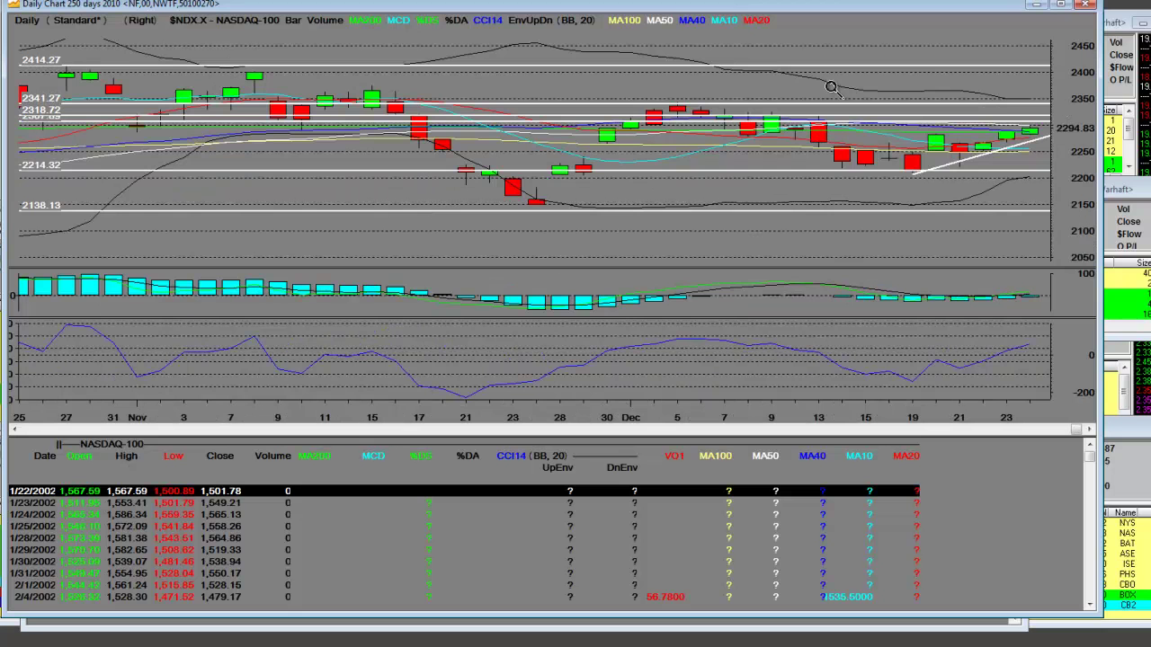
pyautogui.click(1073, 153)
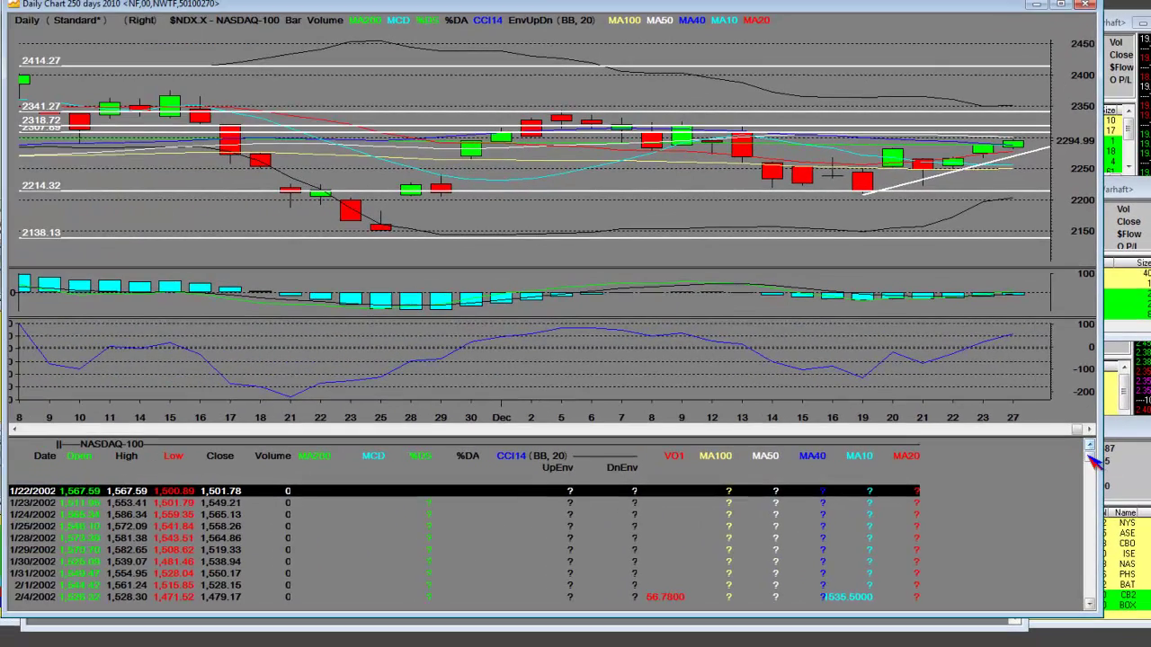
pyautogui.moveTo(1094, 461); pyautogui.dragTo(1094, 619)
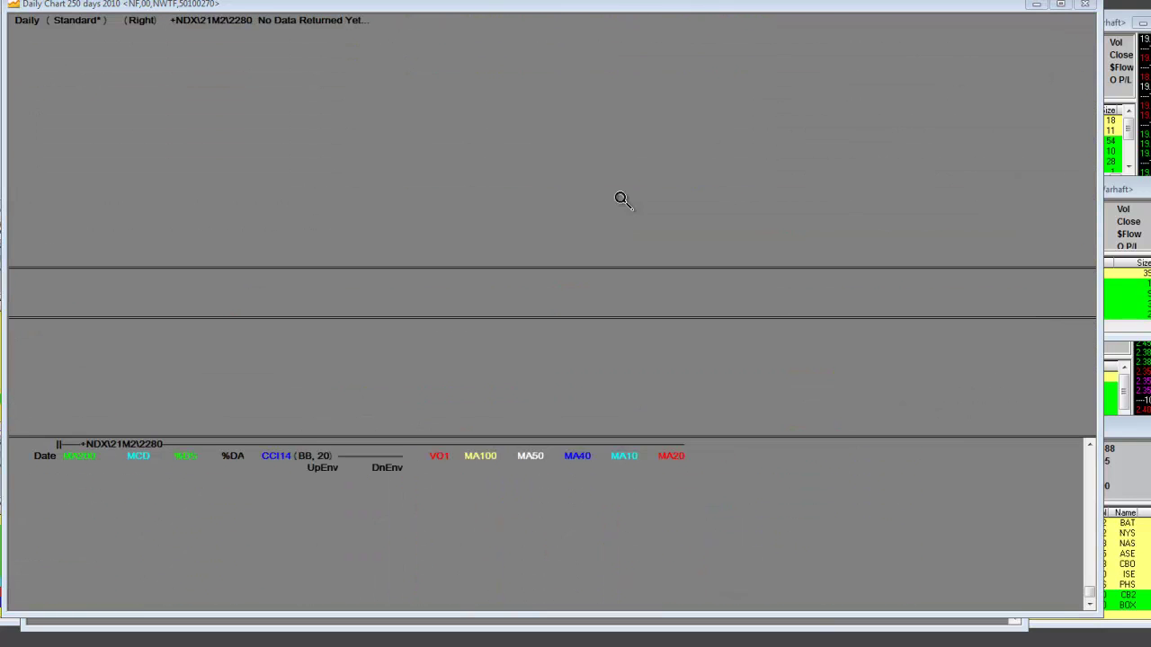
# - Zoom the 2280 Put to Nov 30–Dec 27, read the Dec 23 and Dec 27 bars, and close the index quote
pyautogui.click(746, 175)
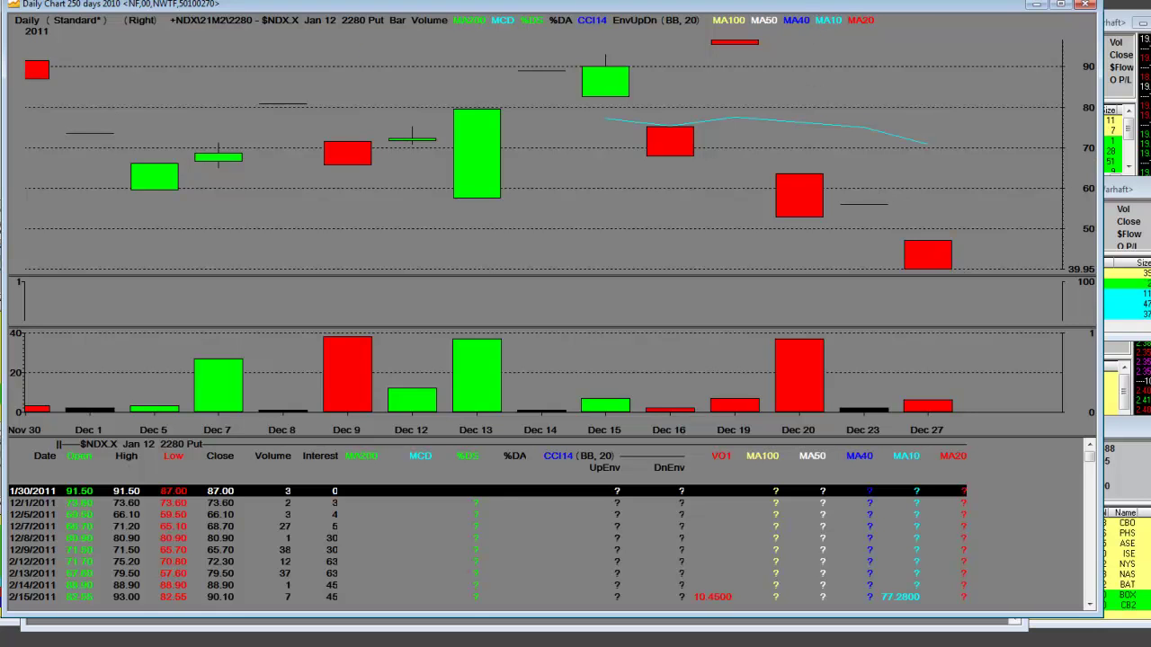
pyautogui.click(874, 204)
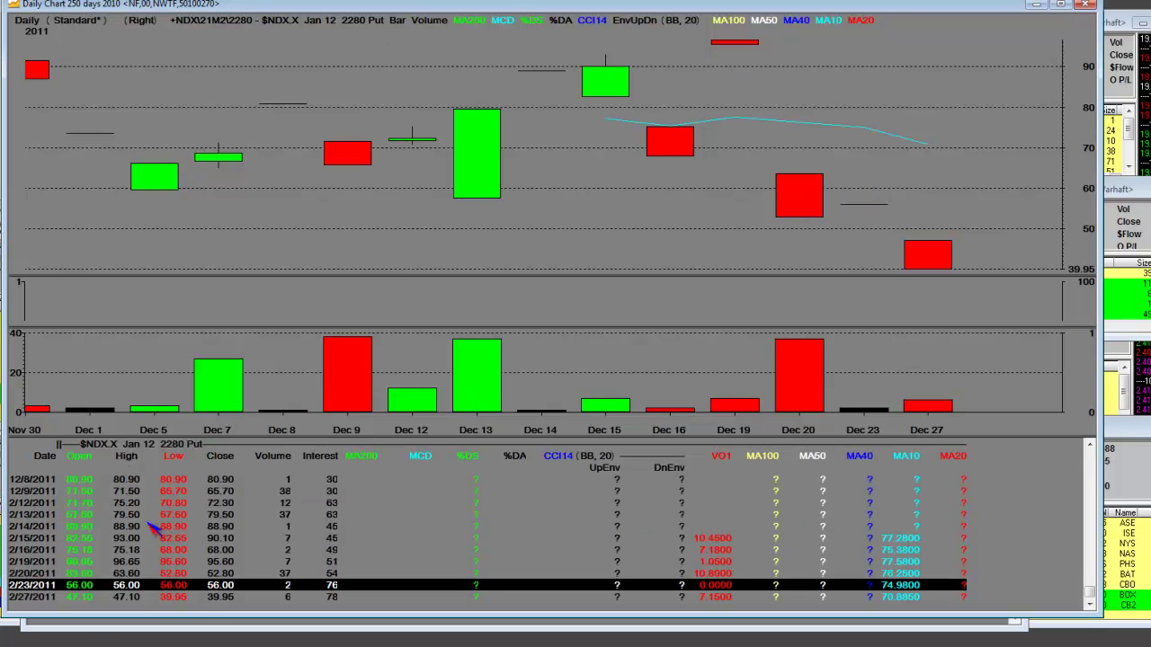
pyautogui.click(940, 253)
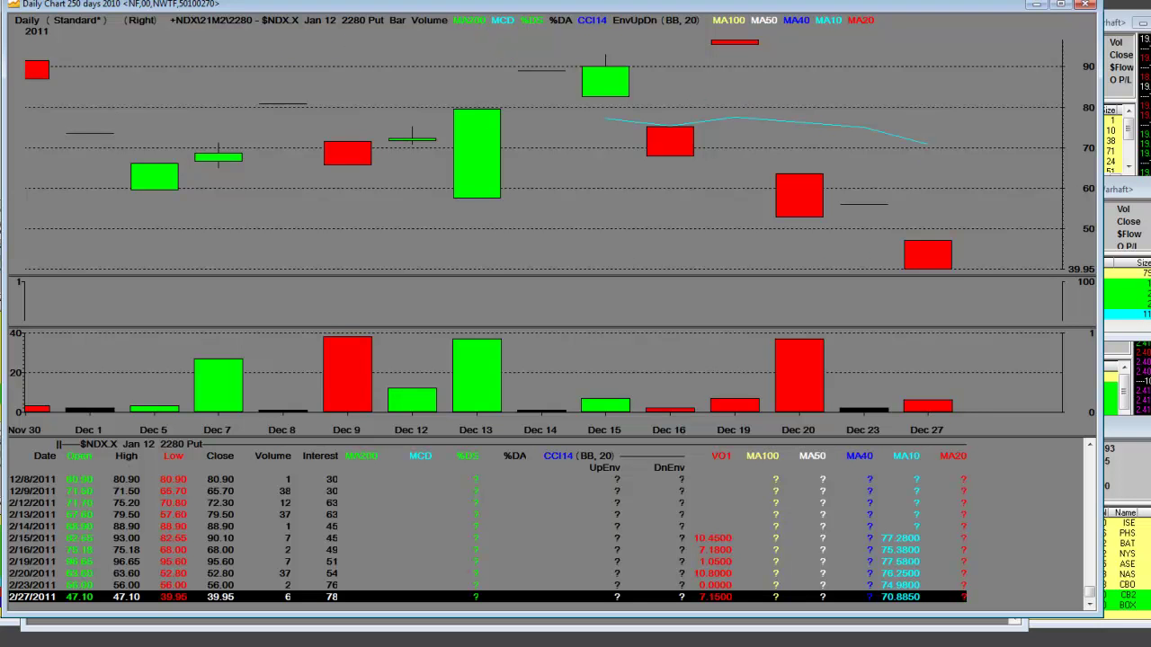
pyautogui.moveTo(754, 144); pyautogui.dragTo(679, 144)
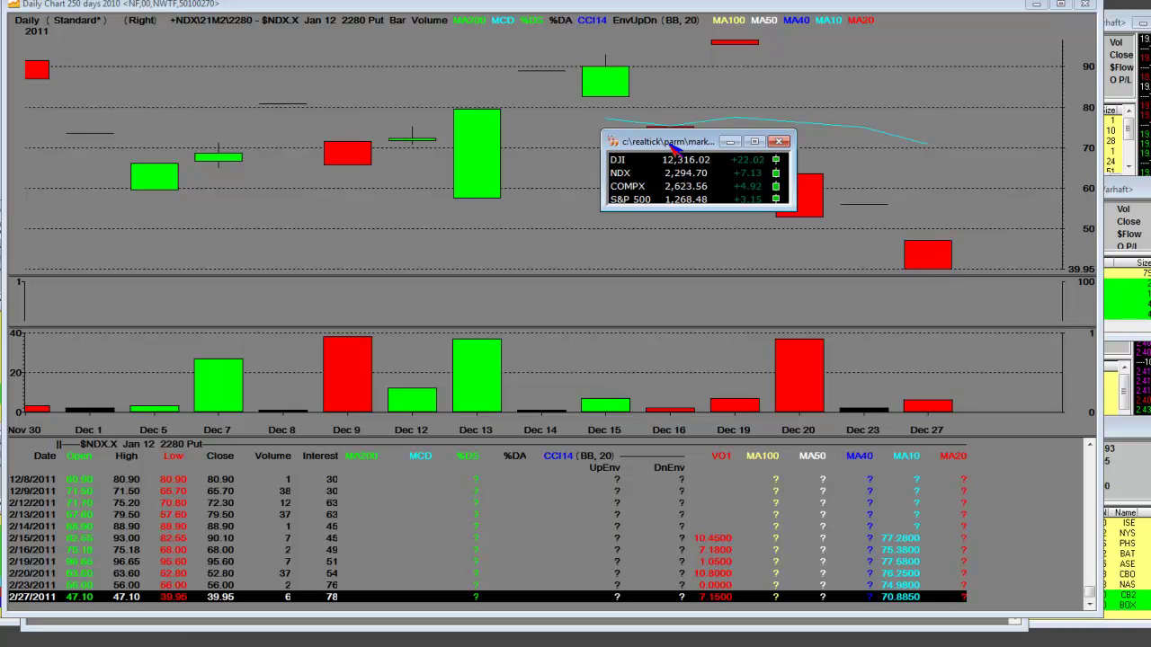
pyautogui.click(779, 141)
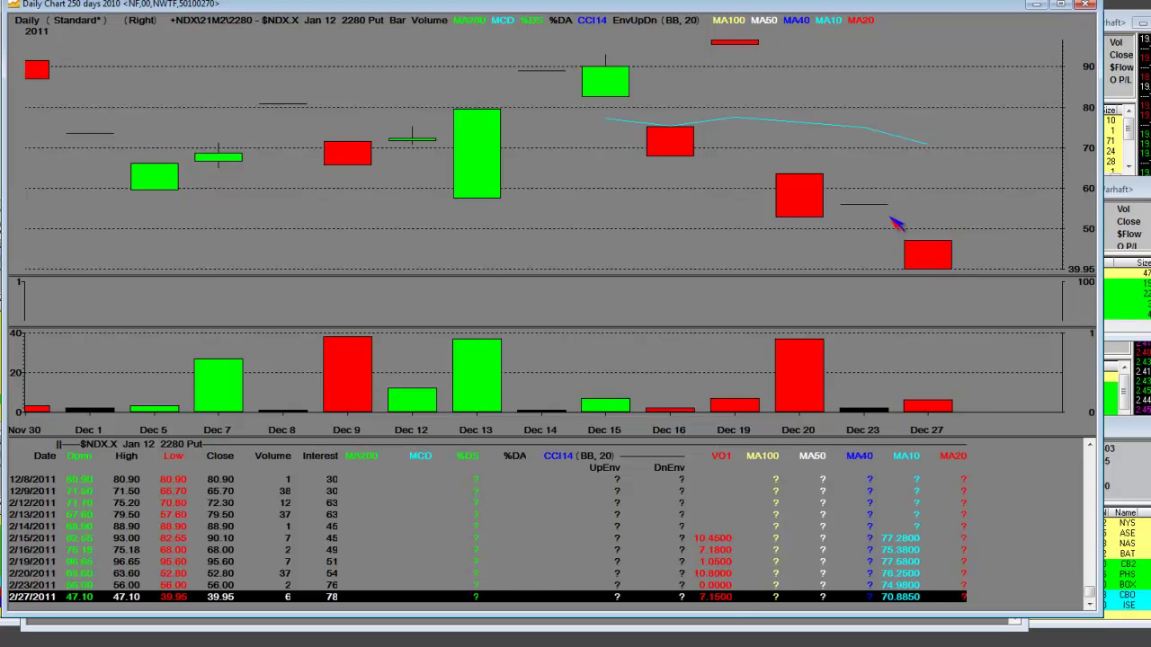
pyautogui.click(864, 205)
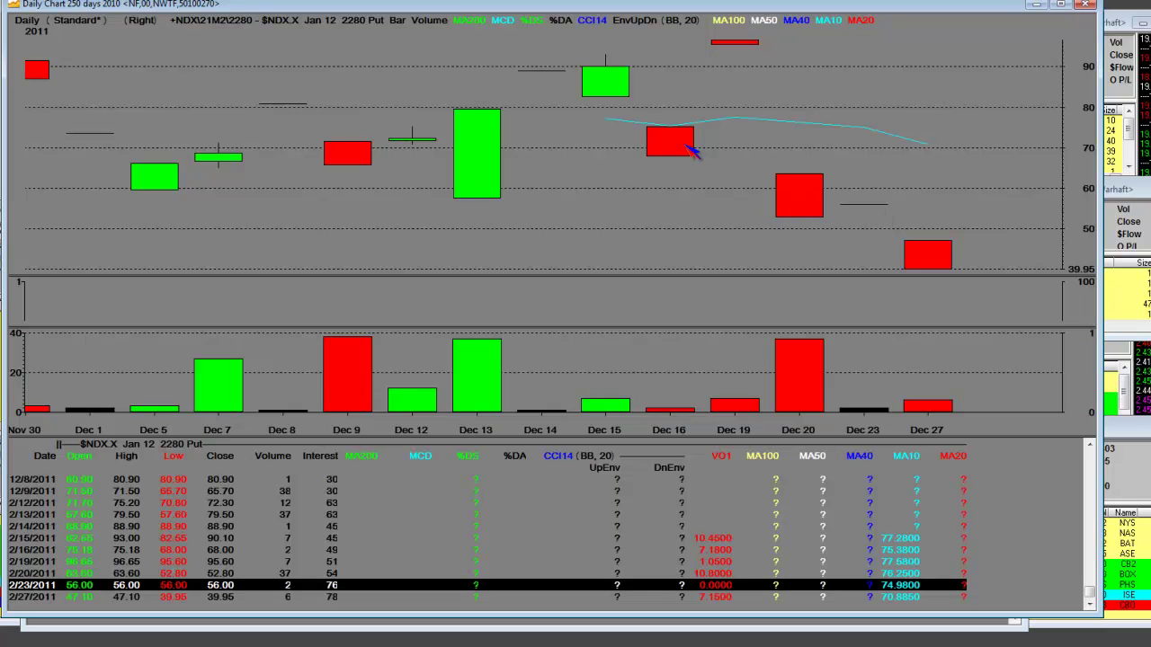
pyautogui.click(745, 44)
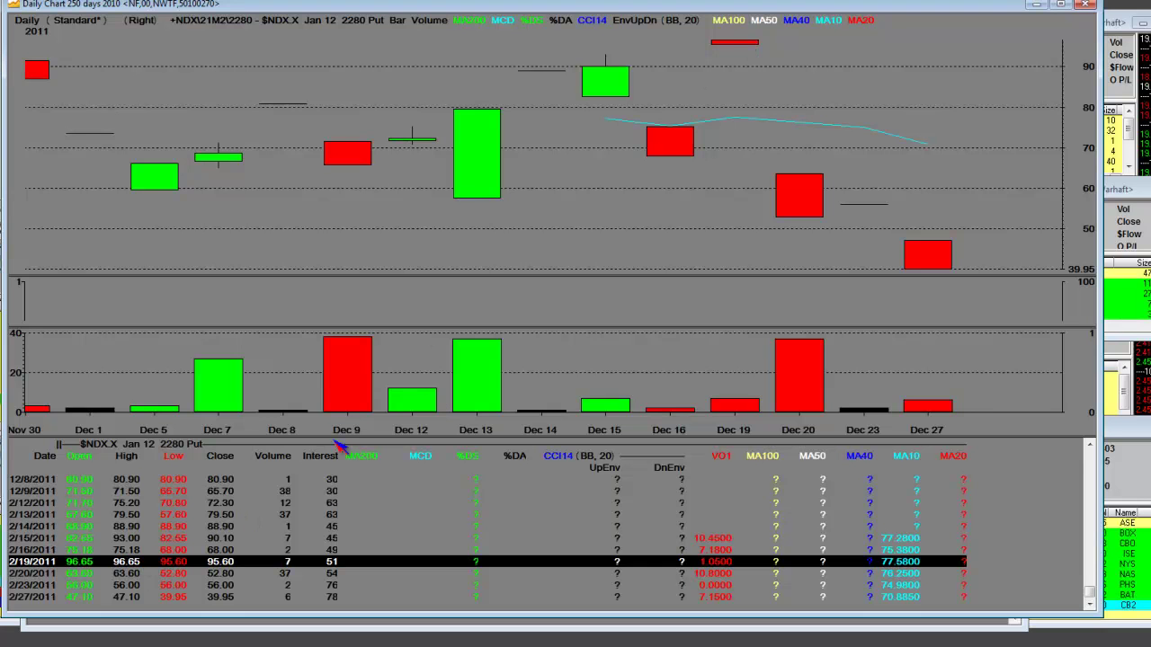
pyautogui.click(927, 254)
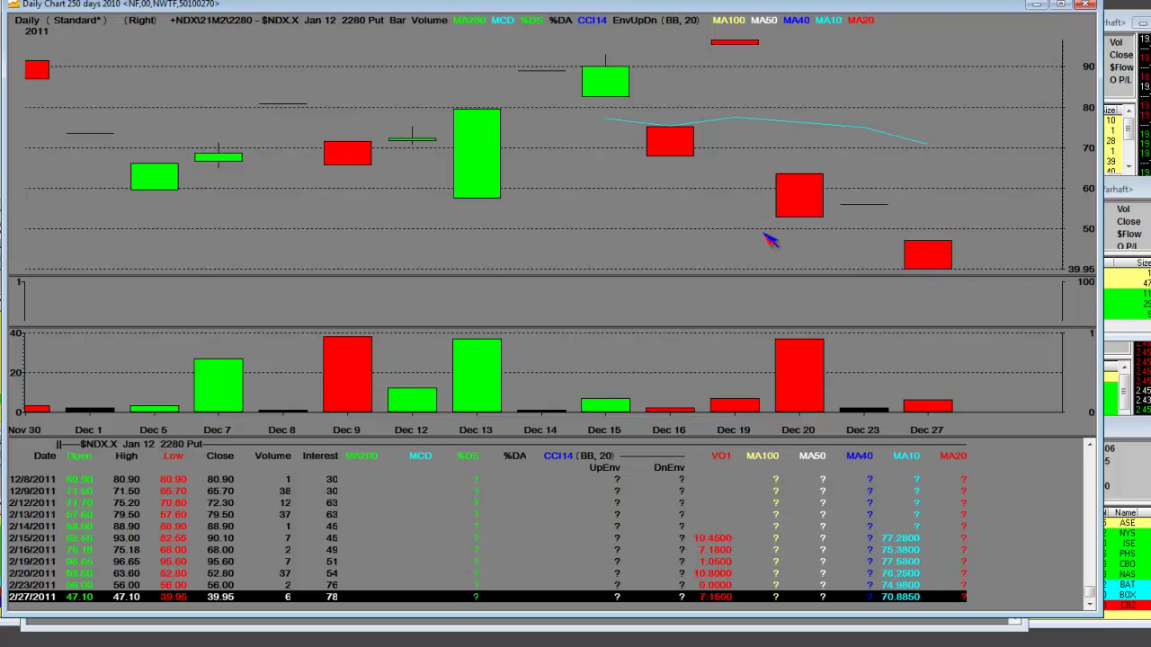
pyautogui.click(737, 44)
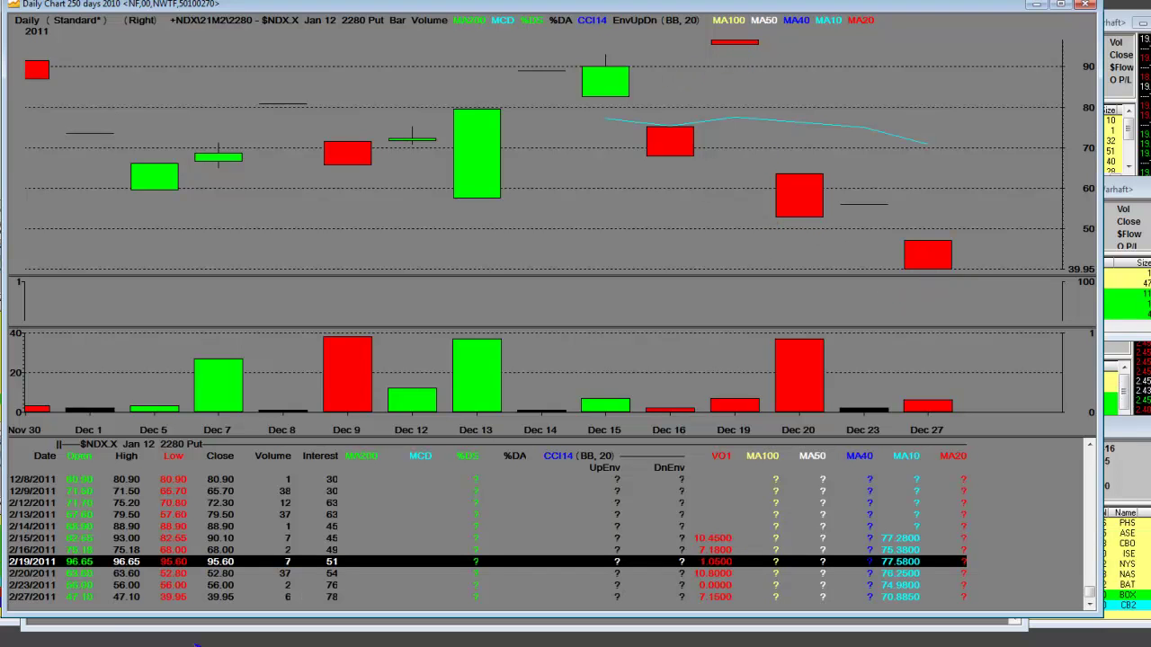
pyautogui.click(946, 264)
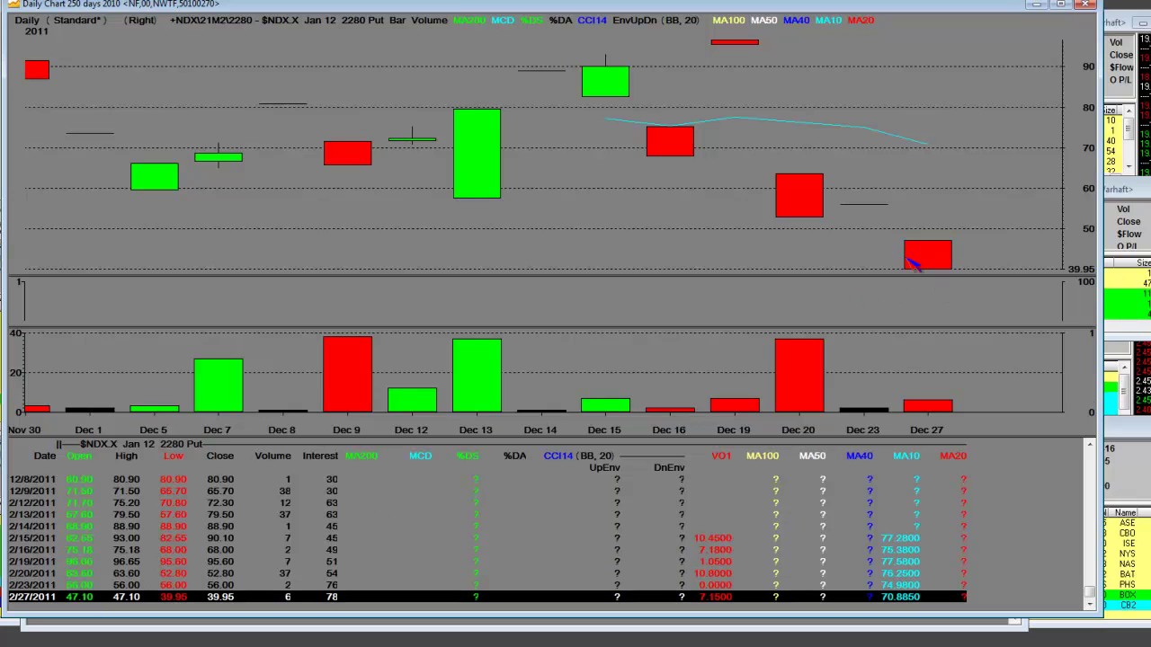